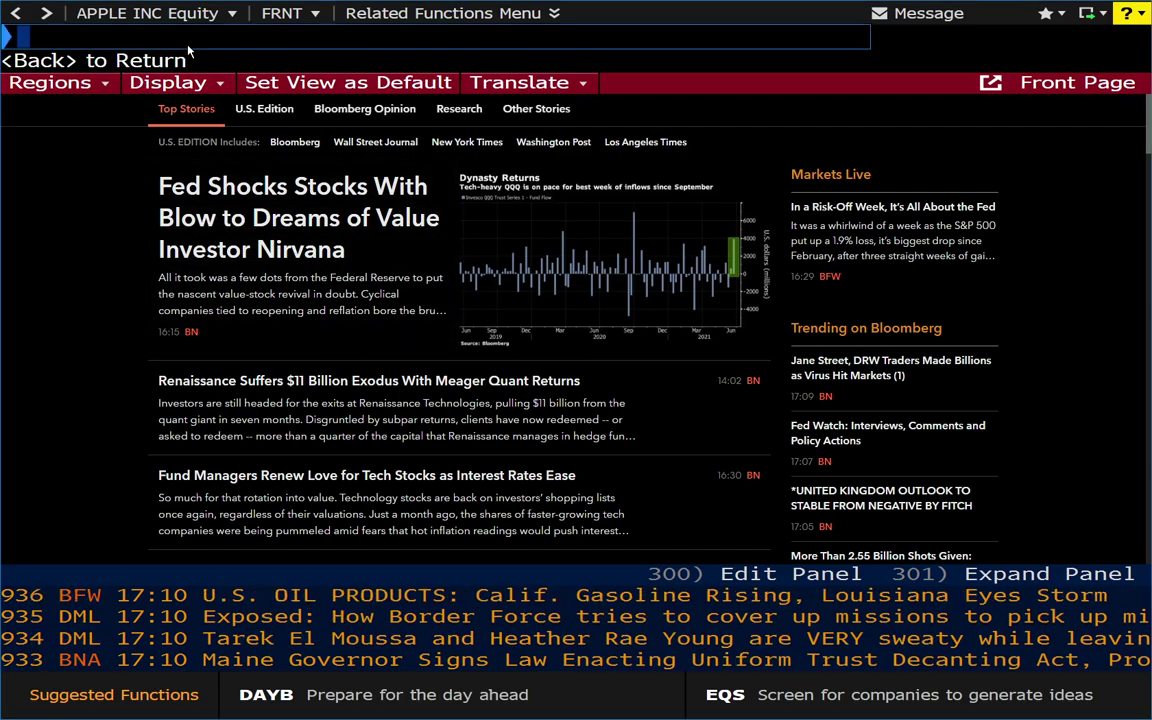
# Step: Open the Backtesting & Optimization function (BT) for Apple Inc Equity
pyautogui.write('BT')
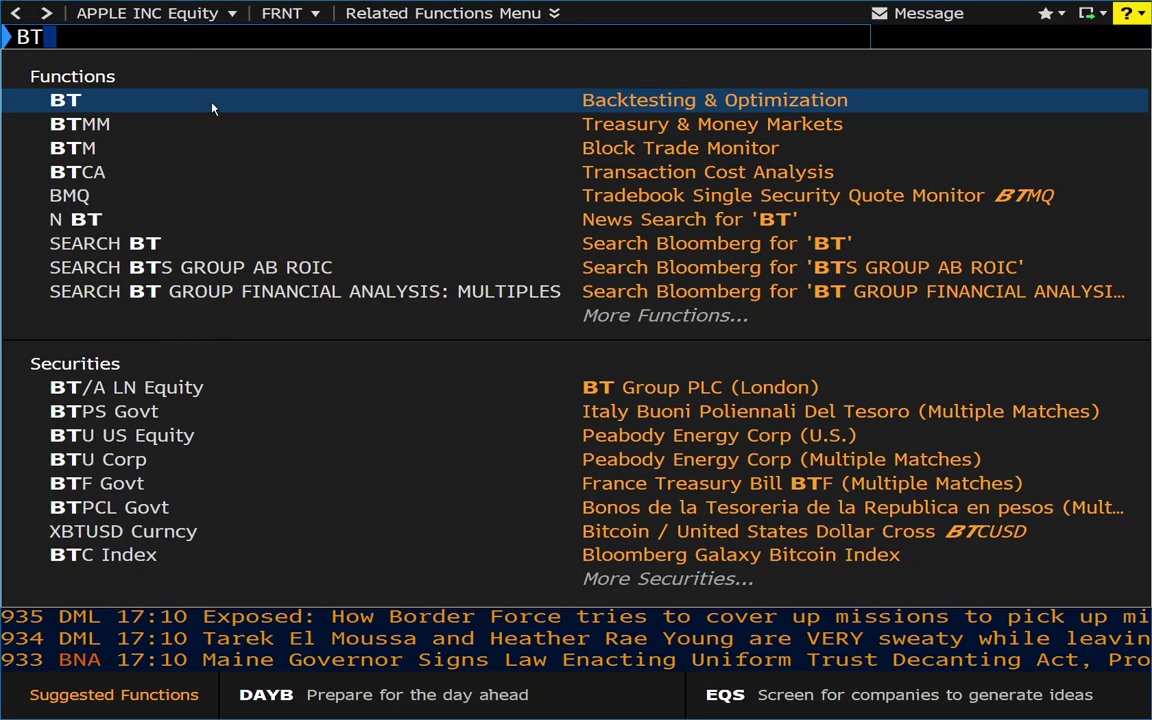
pyautogui.press('Escape')
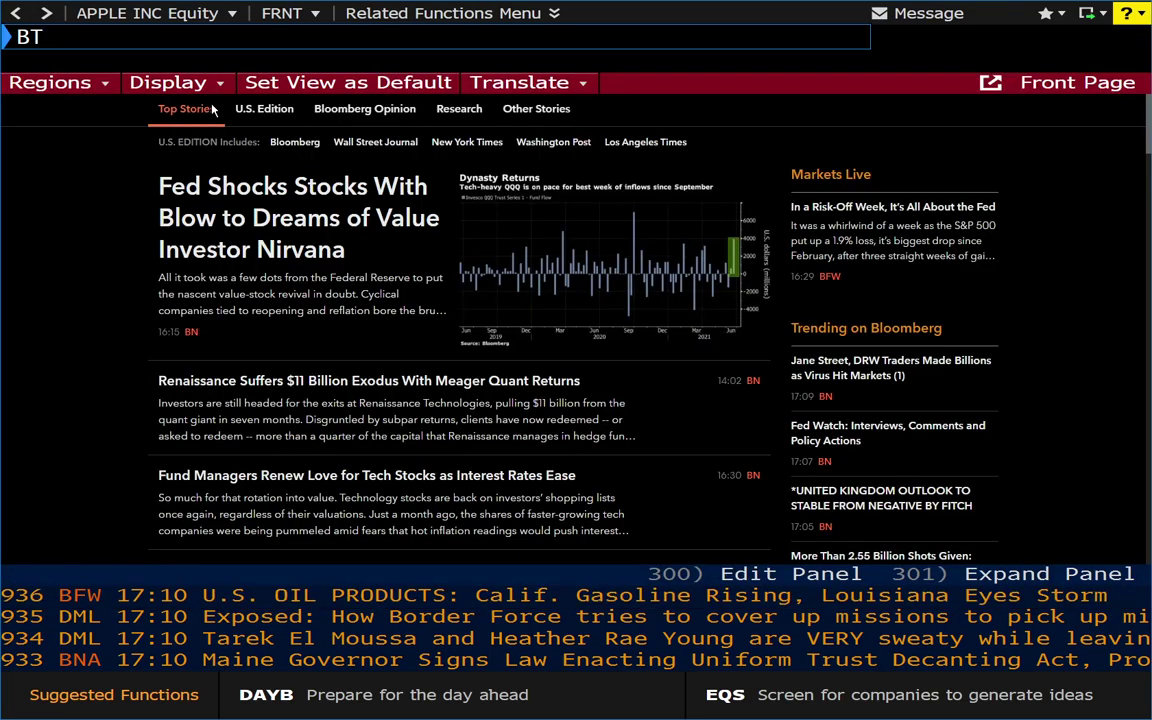
pyautogui.press('Return')
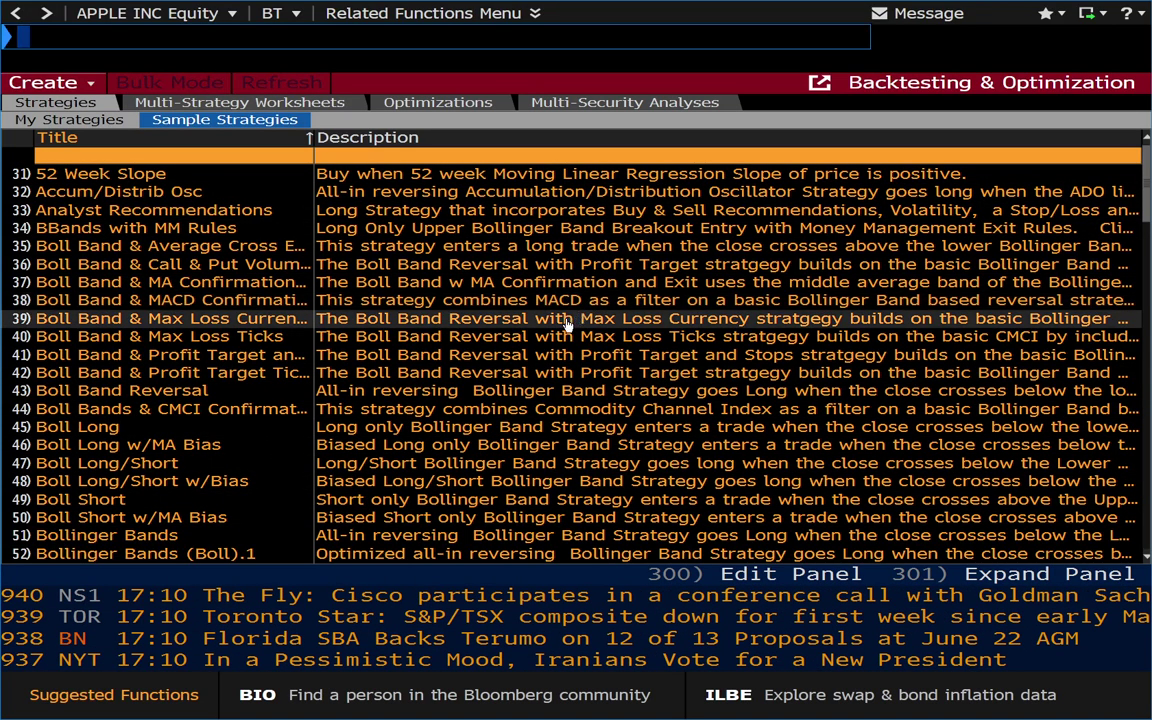
# Step: Look through the sample strategies list, including the RSI, ROC, moving average, stochastics and MACD entries
pyautogui.scroll(-14, 514, 334)
pyautogui.scroll(-12, 518, 347)
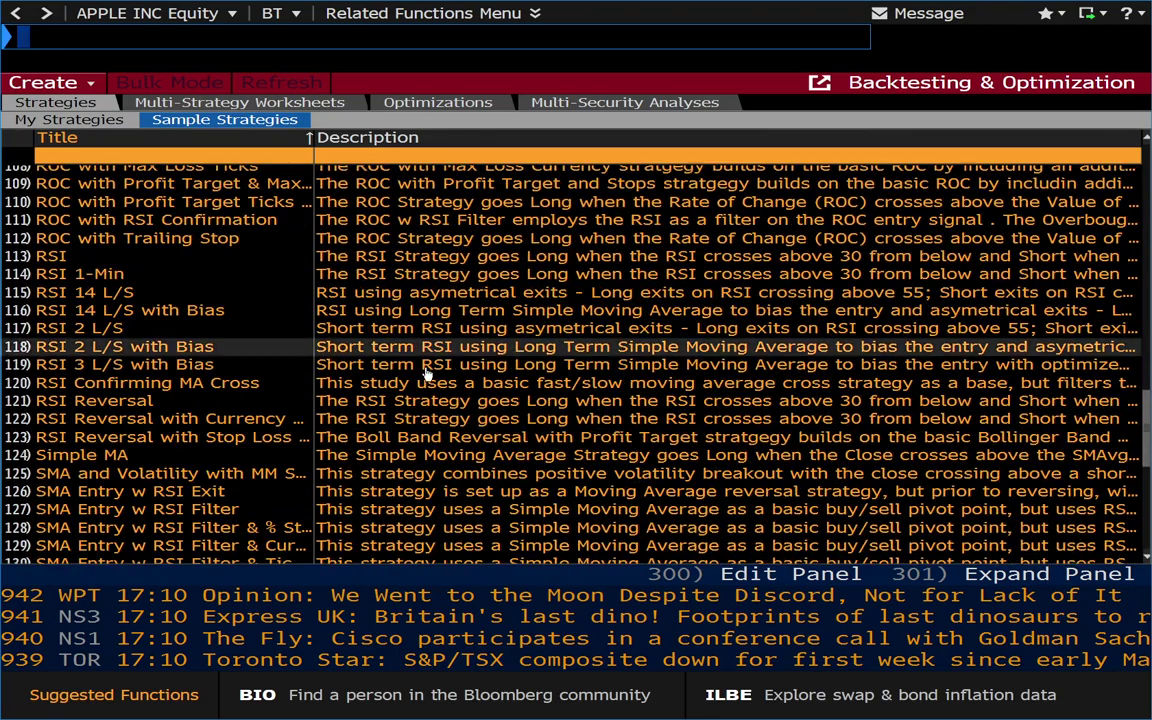
pyautogui.scroll(-6, 339, 468)
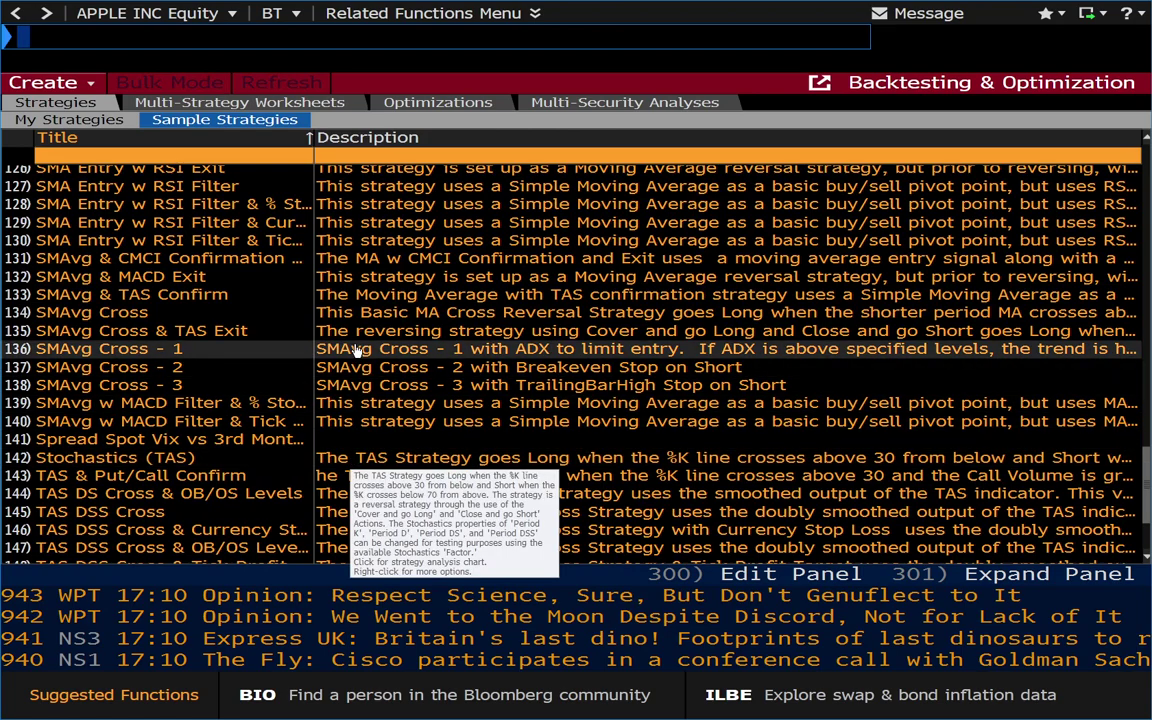
pyautogui.scroll(-2, 308, 450)
pyautogui.scroll(-1, 305, 455)
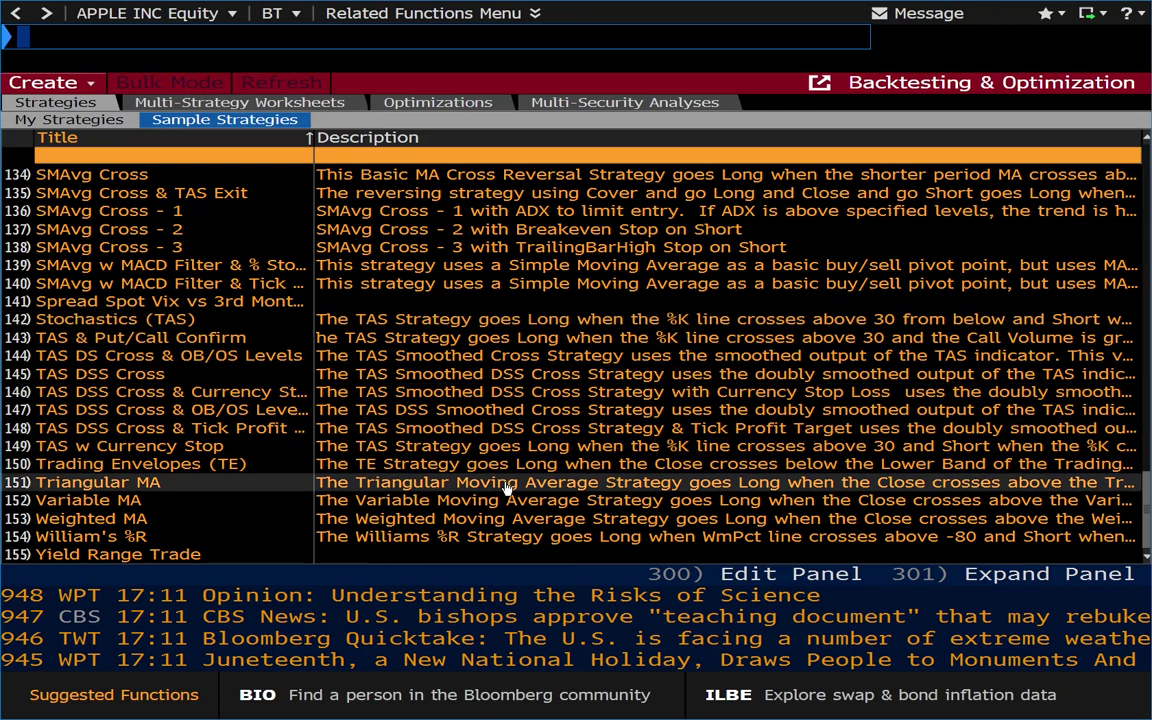
pyautogui.scroll(4, 476, 486)
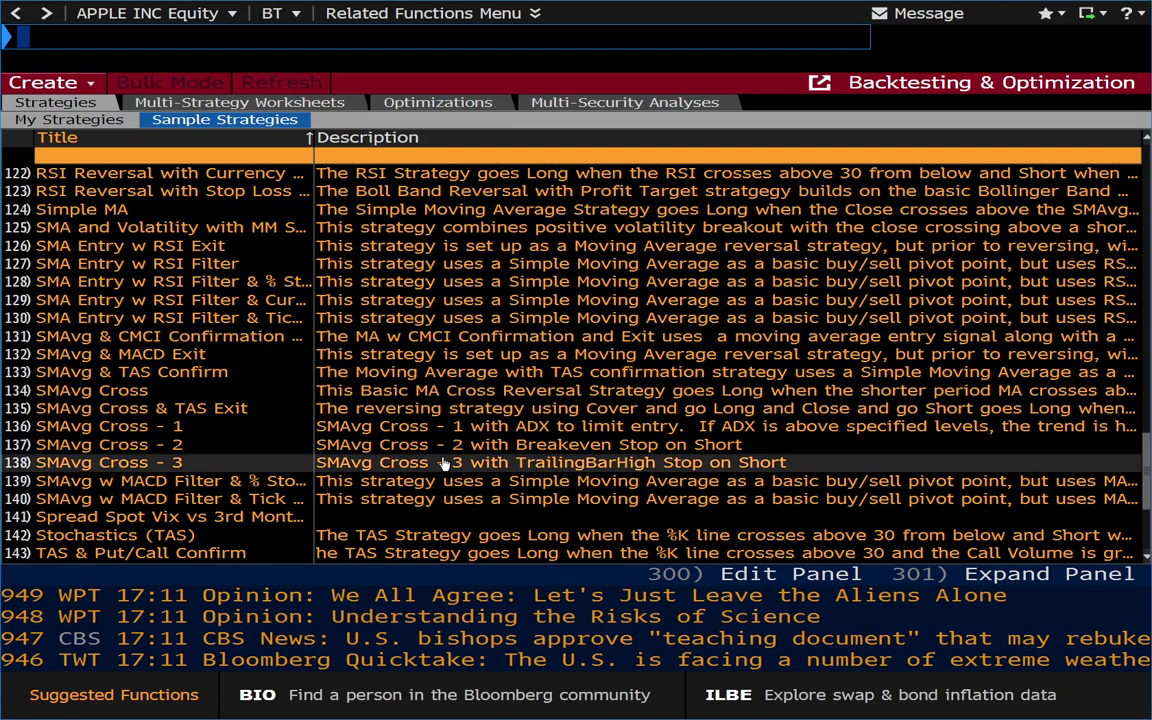
pyautogui.scroll(5, 465, 445)
pyautogui.scroll(2, 462, 440)
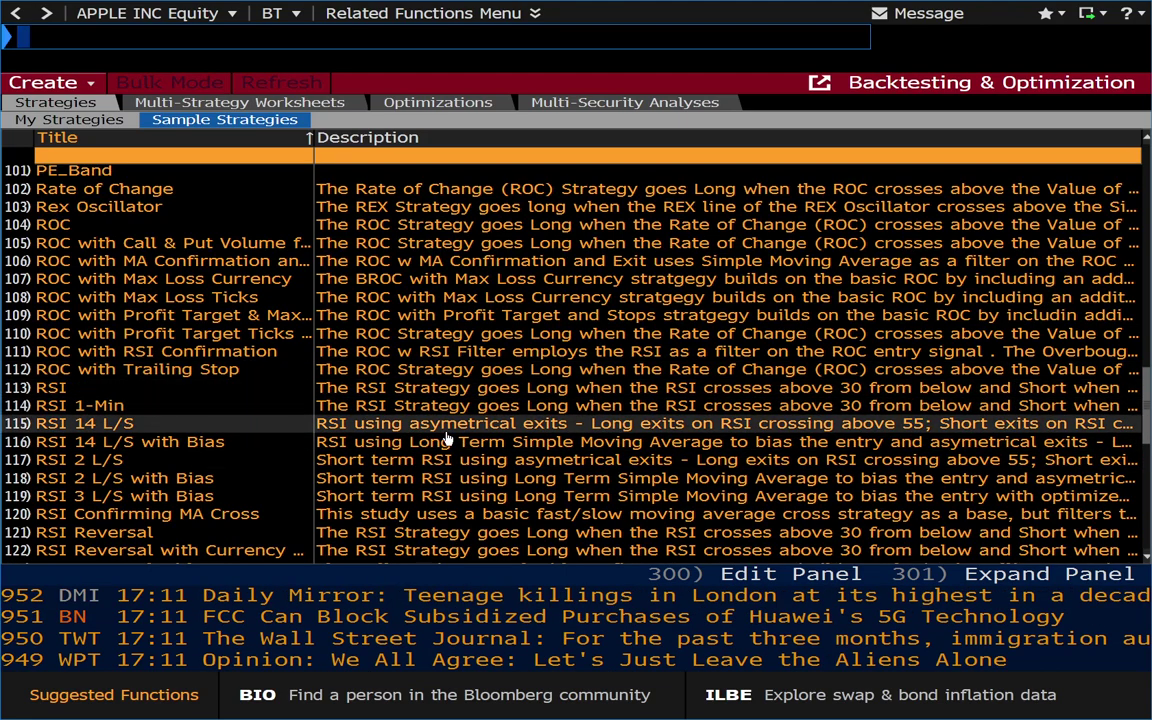
pyautogui.scroll(3, 660, 462)
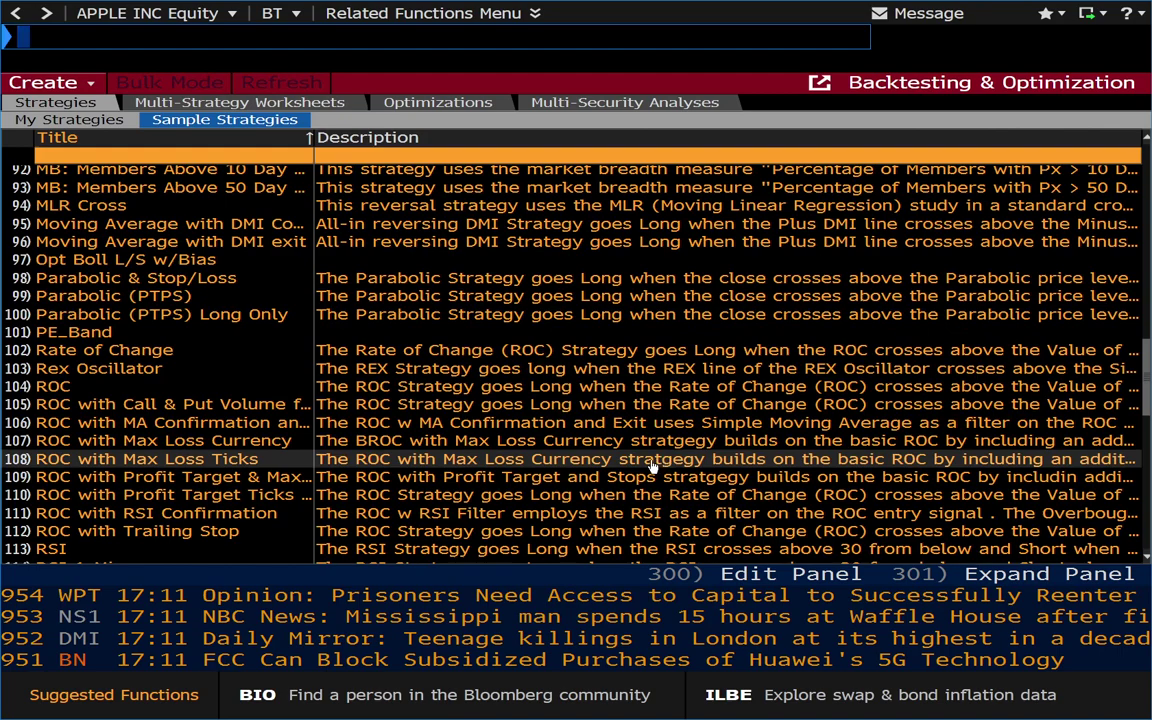
pyautogui.scroll(4, 651, 466)
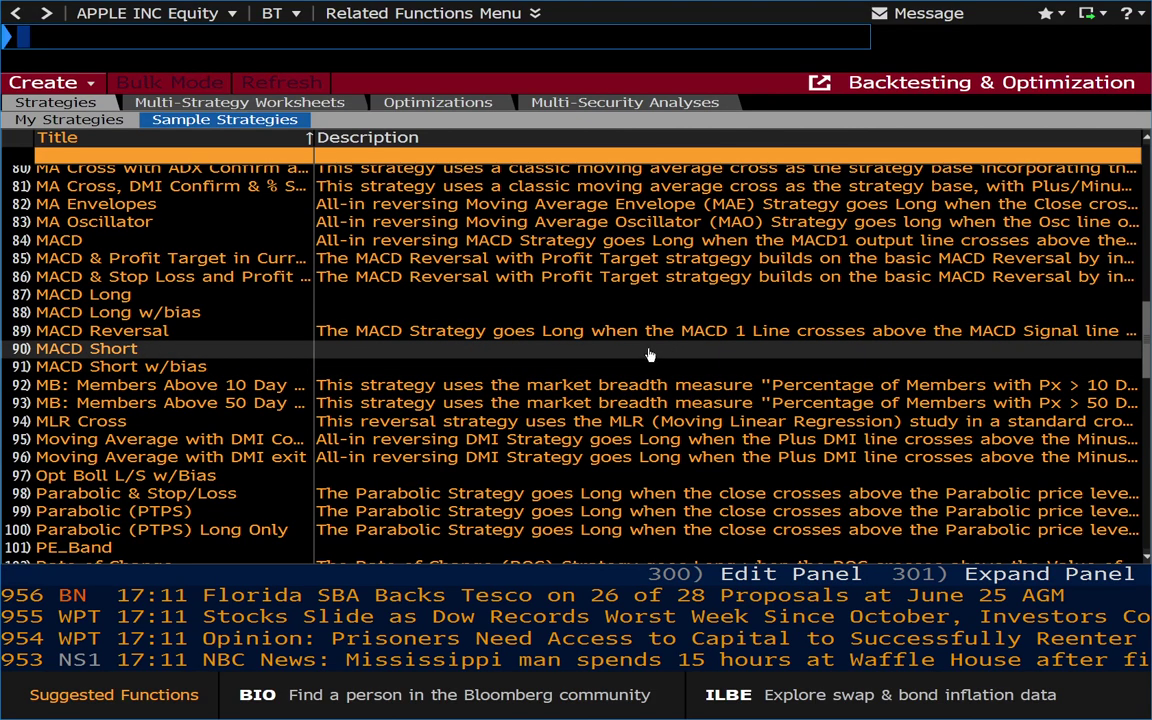
# Step: Show the personal strategies list and start a new trading strategy
pyautogui.click(46, 119)
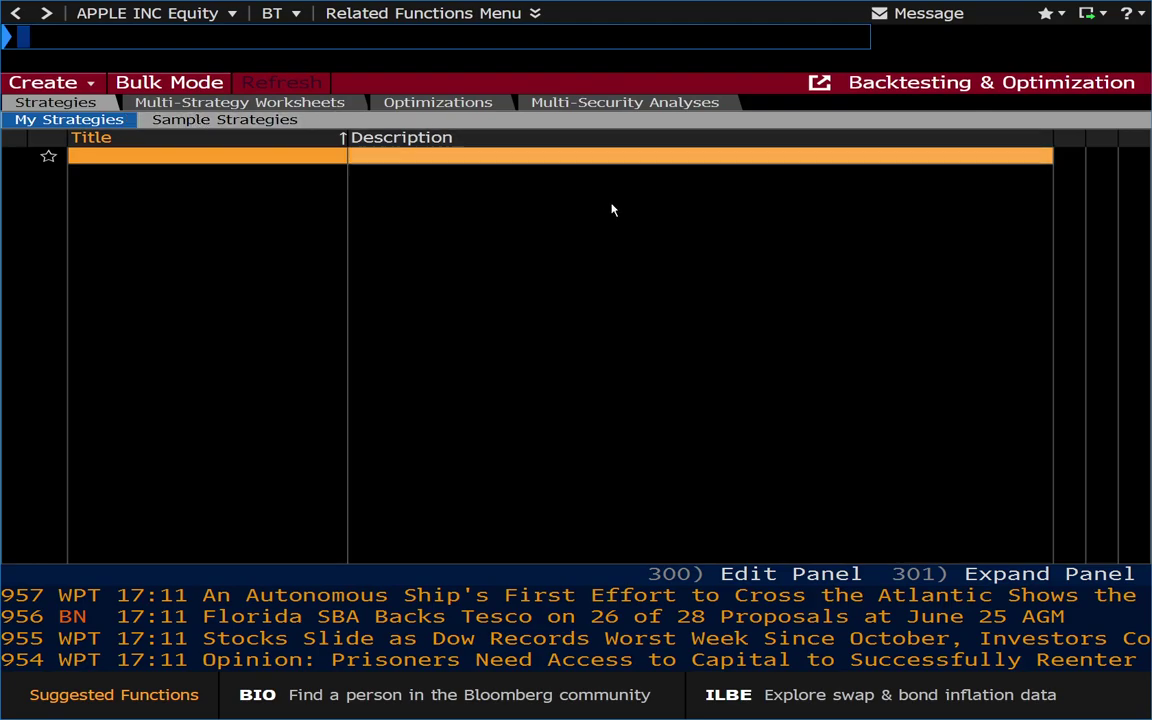
pyautogui.click(73, 87)
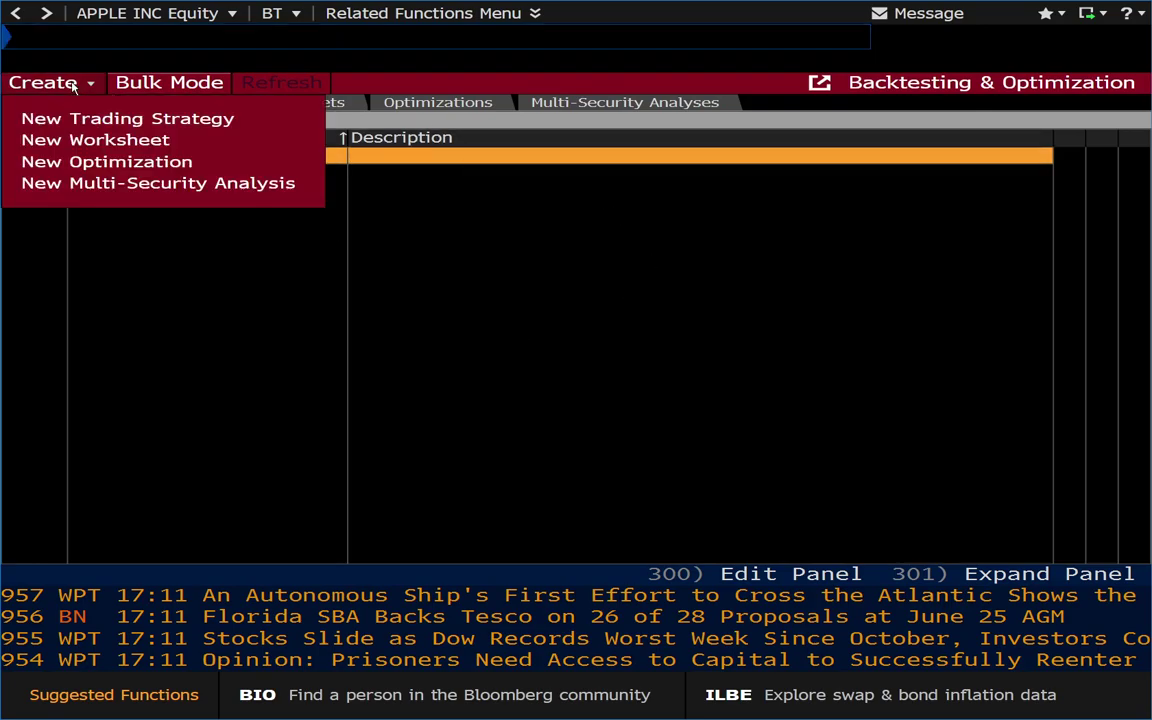
pyautogui.click(95, 118)
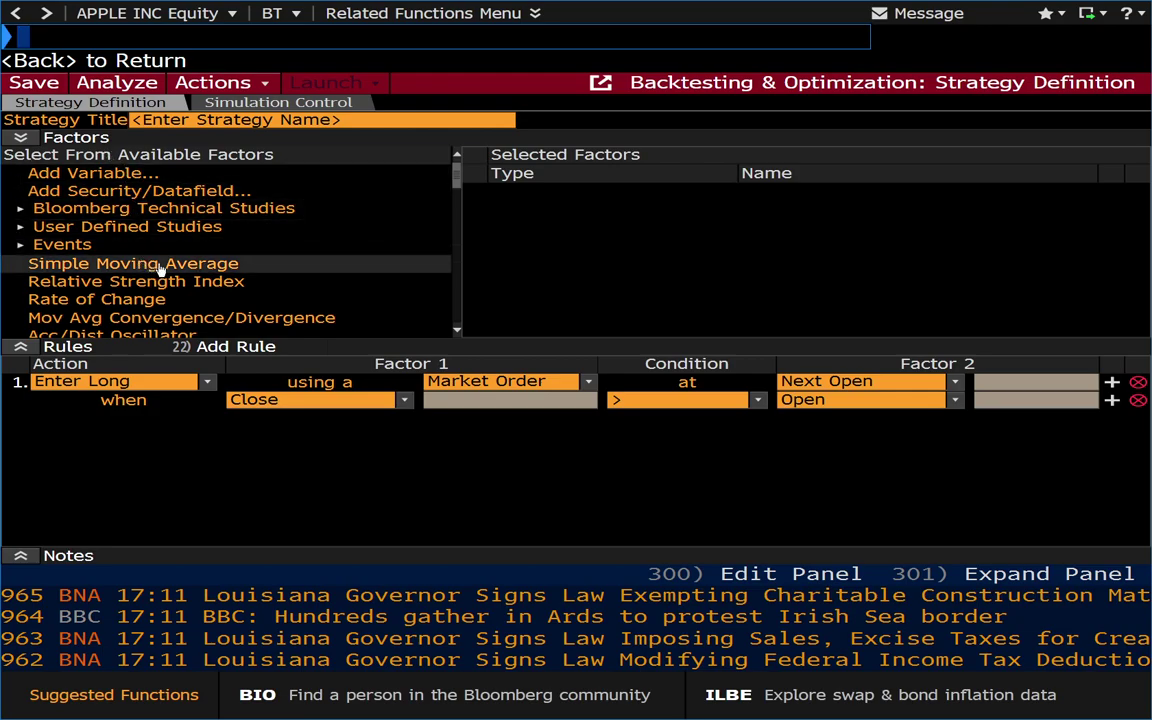
# Step: Examine the available factors for the new strategy, from Simple Moving Average through Bollinger Bands to Stochastics
pyautogui.scroll(-5, 160, 266)
pyautogui.scroll(-12, 180, 270)
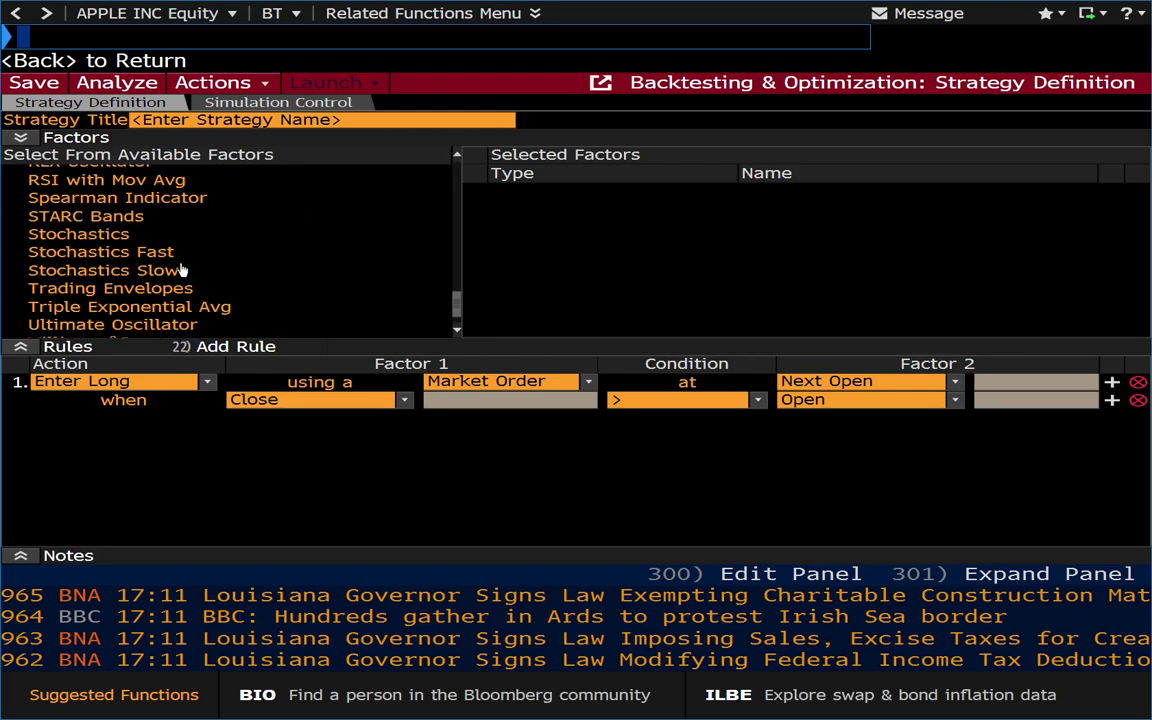
pyautogui.scroll(2, 178, 270)
pyautogui.scroll(-2, 170, 262)
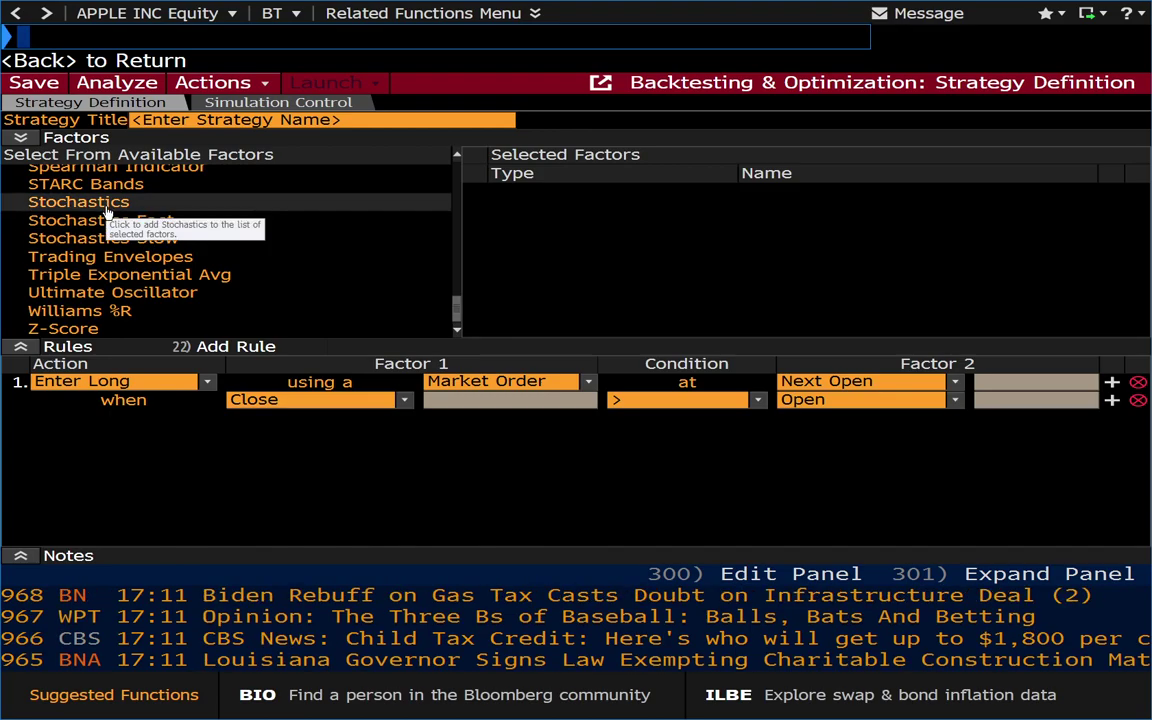
pyautogui.scroll(20, 128, 314)
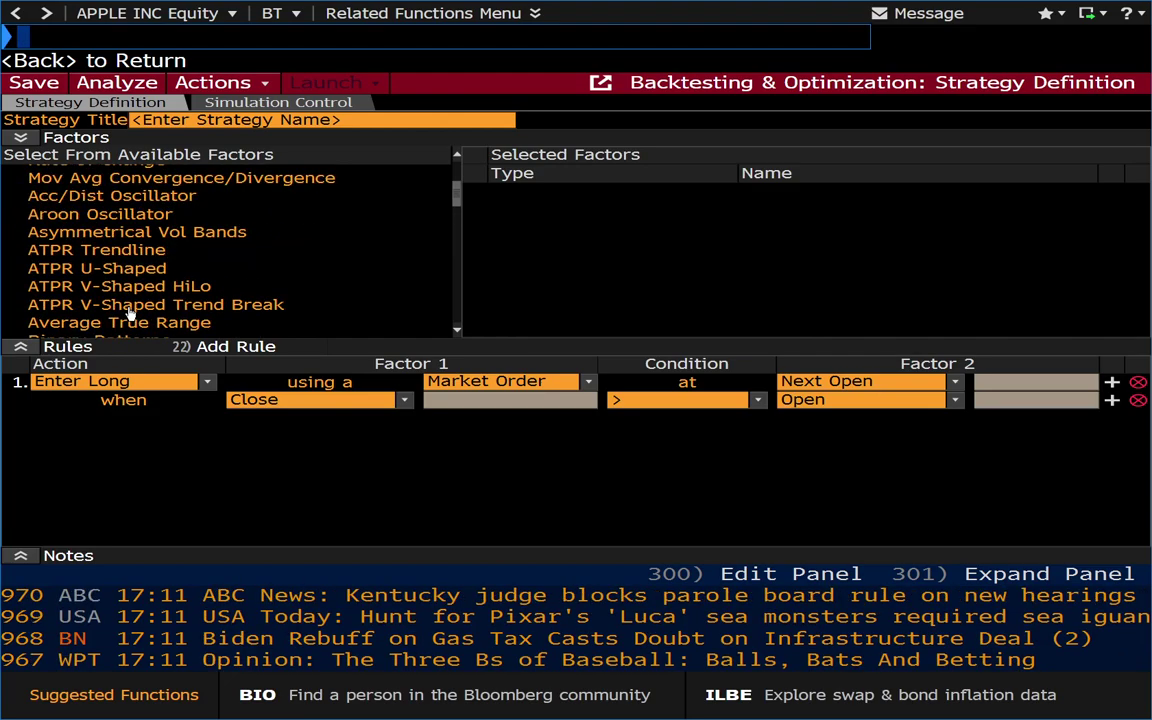
pyautogui.scroll(3, 128, 314)
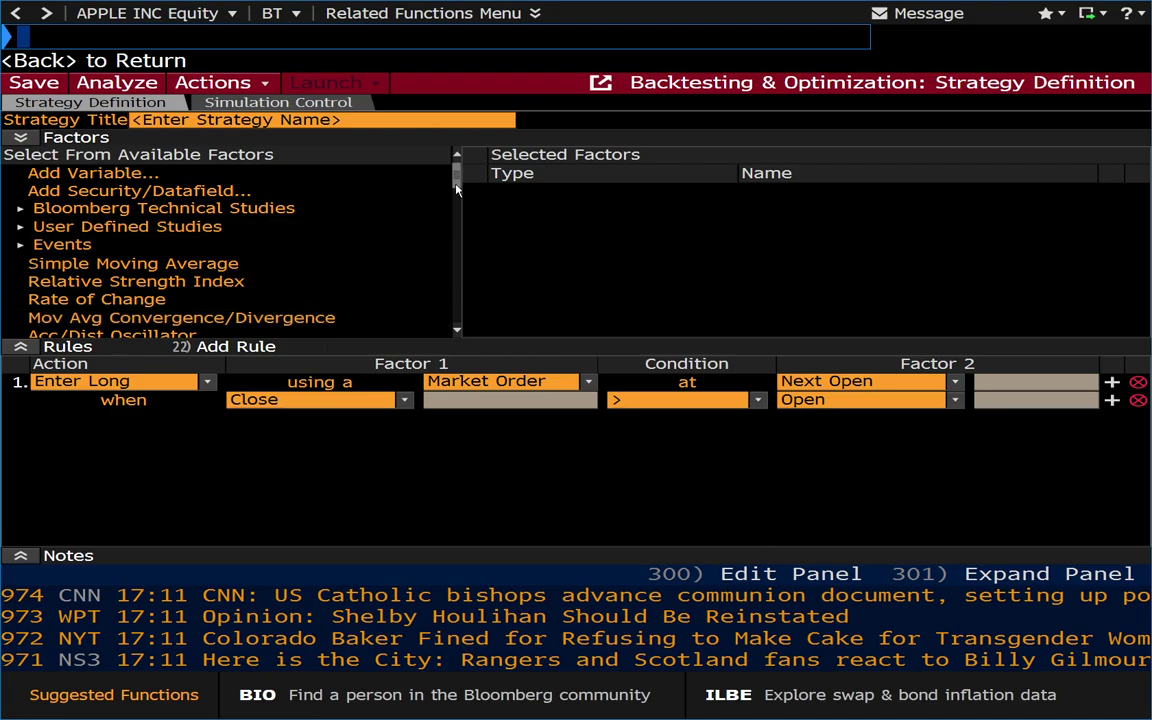
pyautogui.scroll(-1, 456, 190)
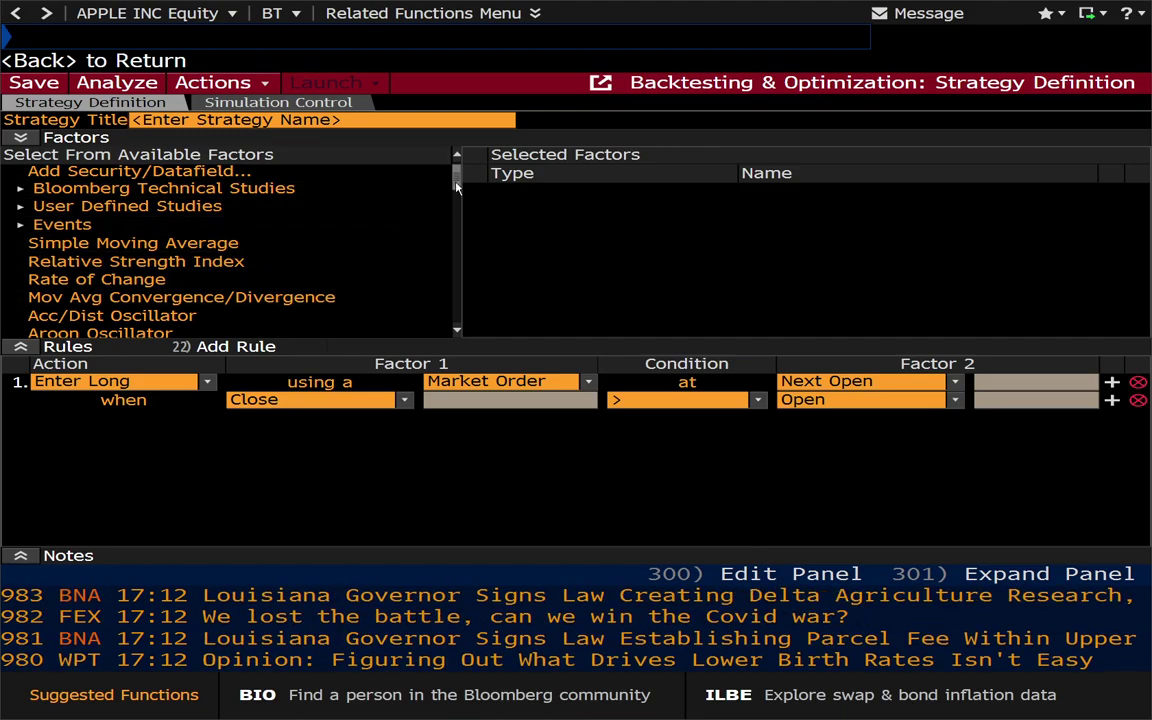
pyautogui.scroll(-2, 400, 260)
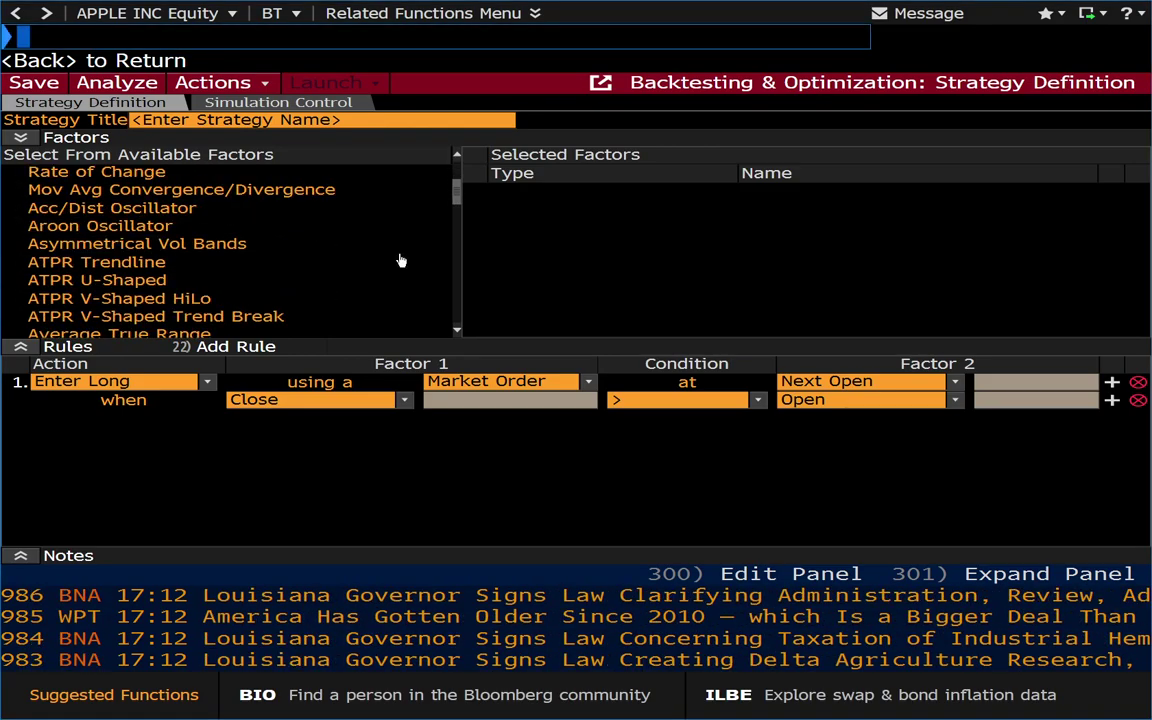
pyautogui.scroll(-2, 398, 262)
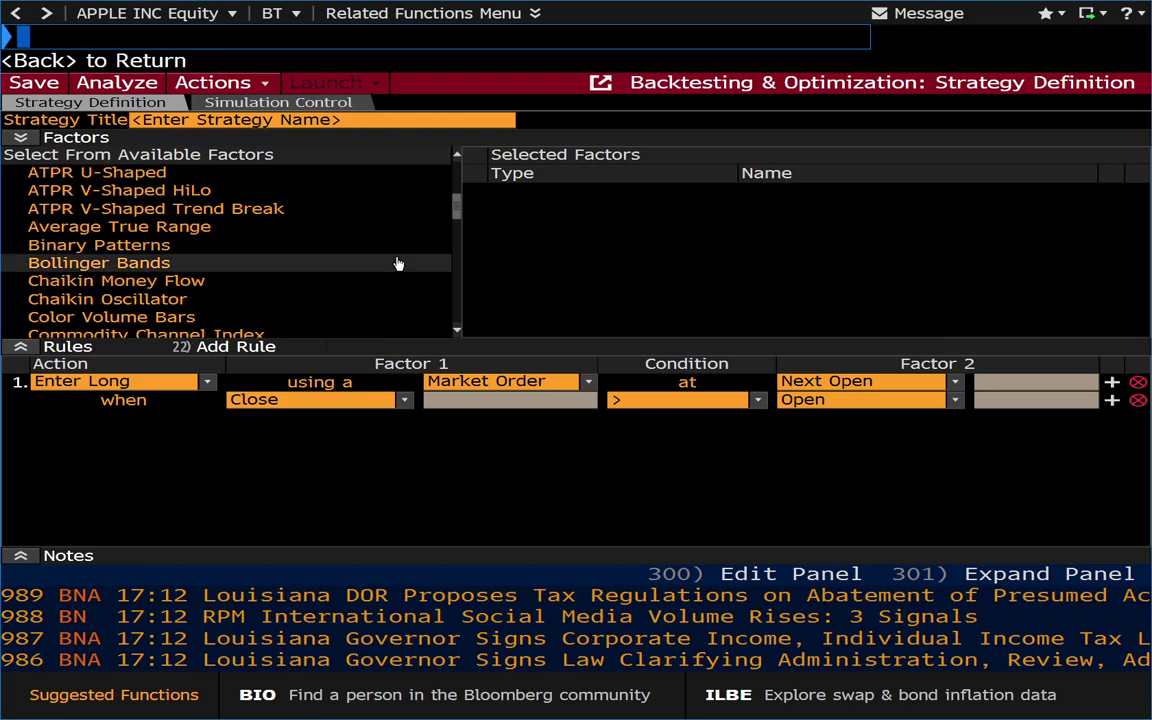
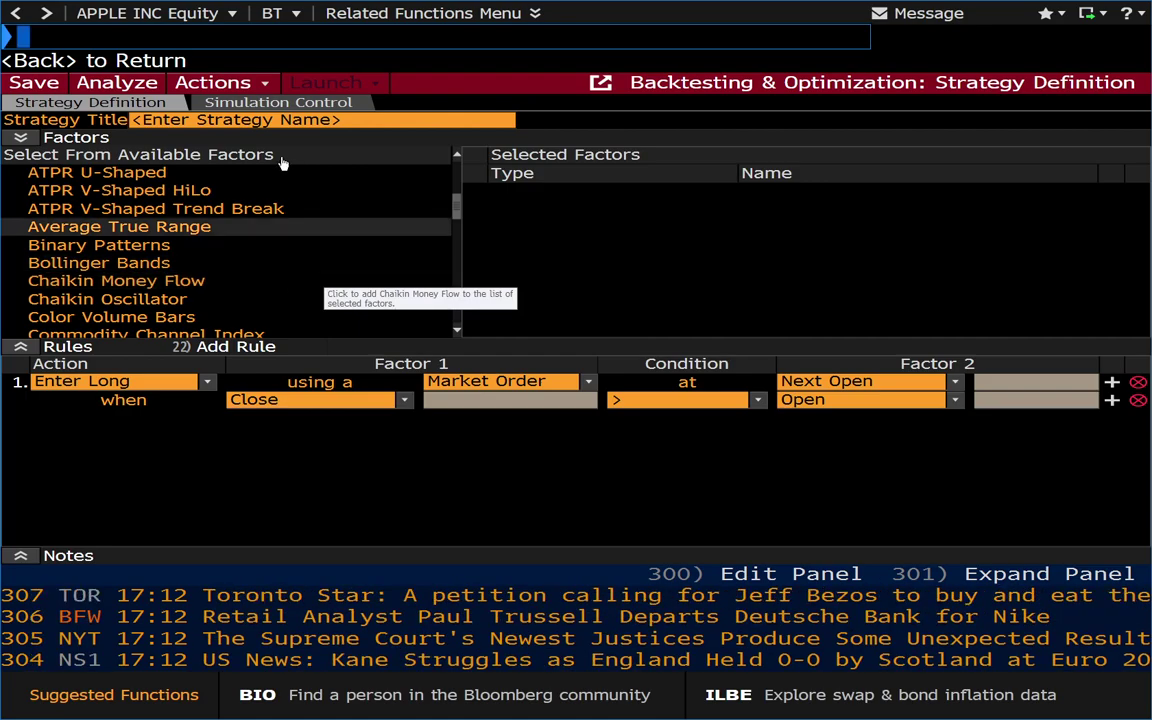
# Step: Display Apple's candle chart with GPC, followed by its Bollinger Bands chart with BOLL
pyautogui.write('GPC')
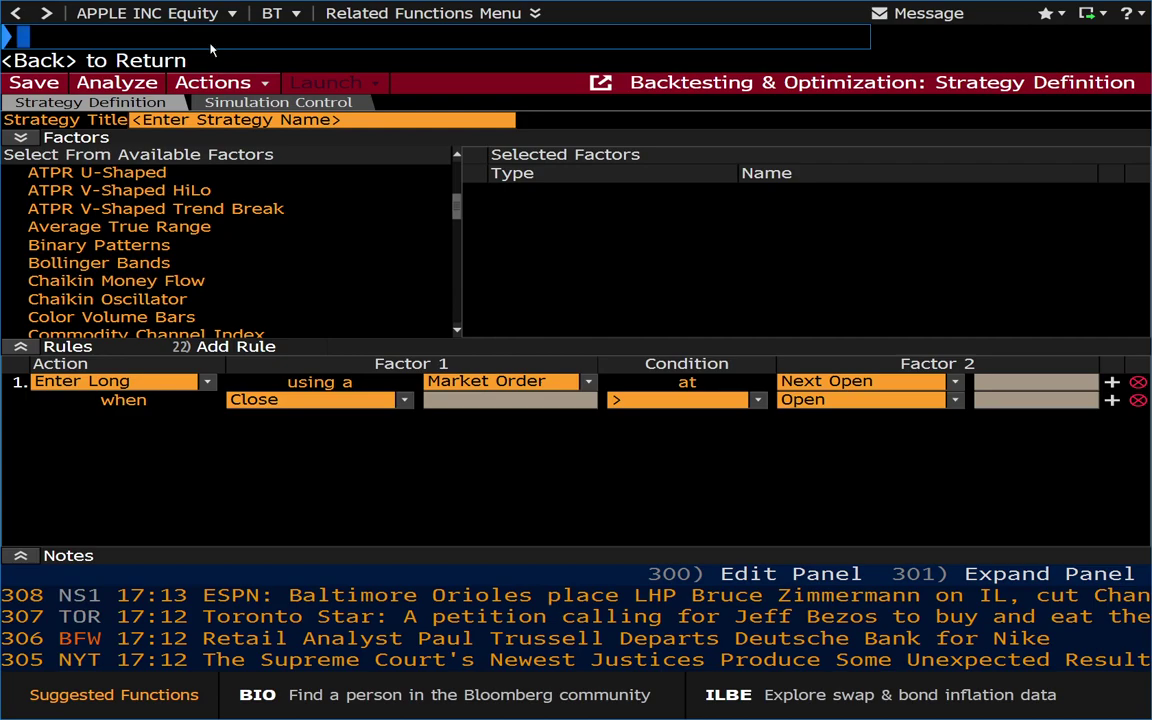
pyautogui.press('Return')
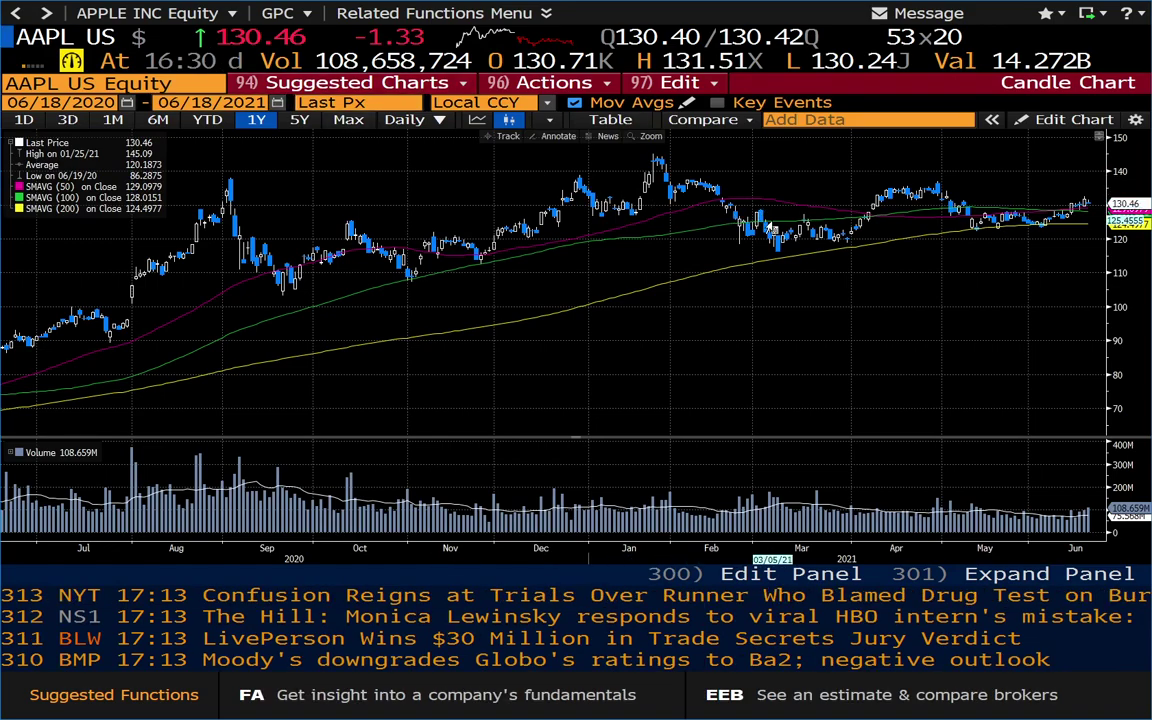
pyautogui.write('BOLL')
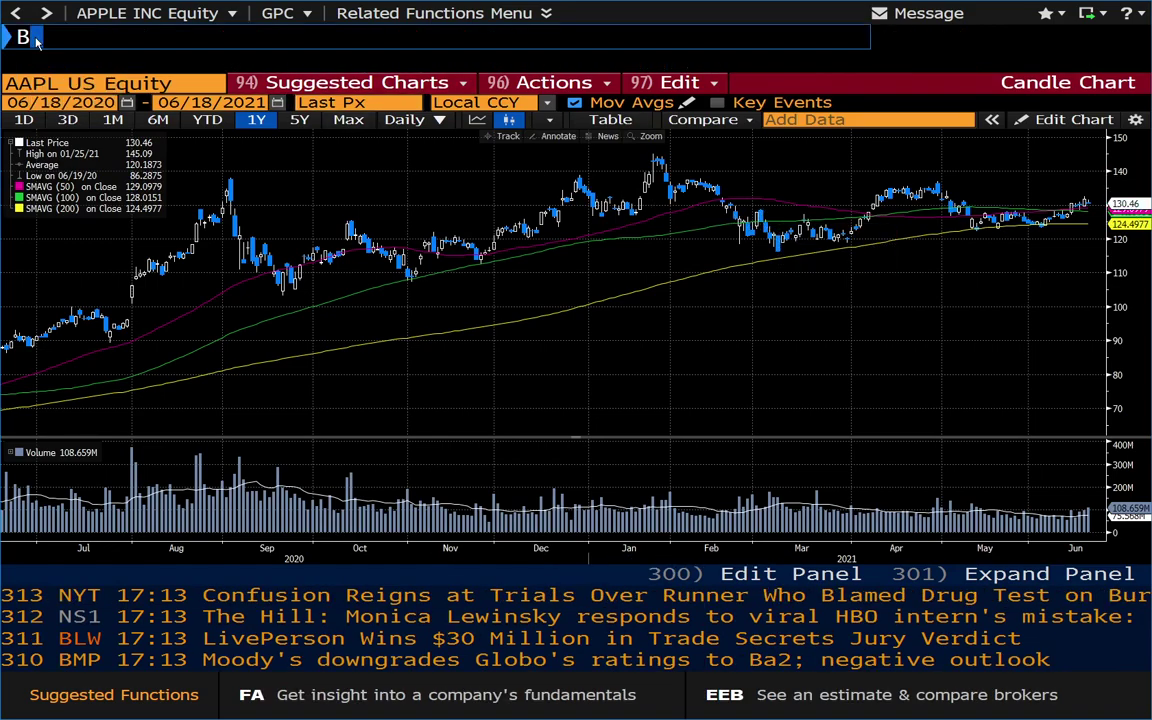
pyautogui.press('Return')
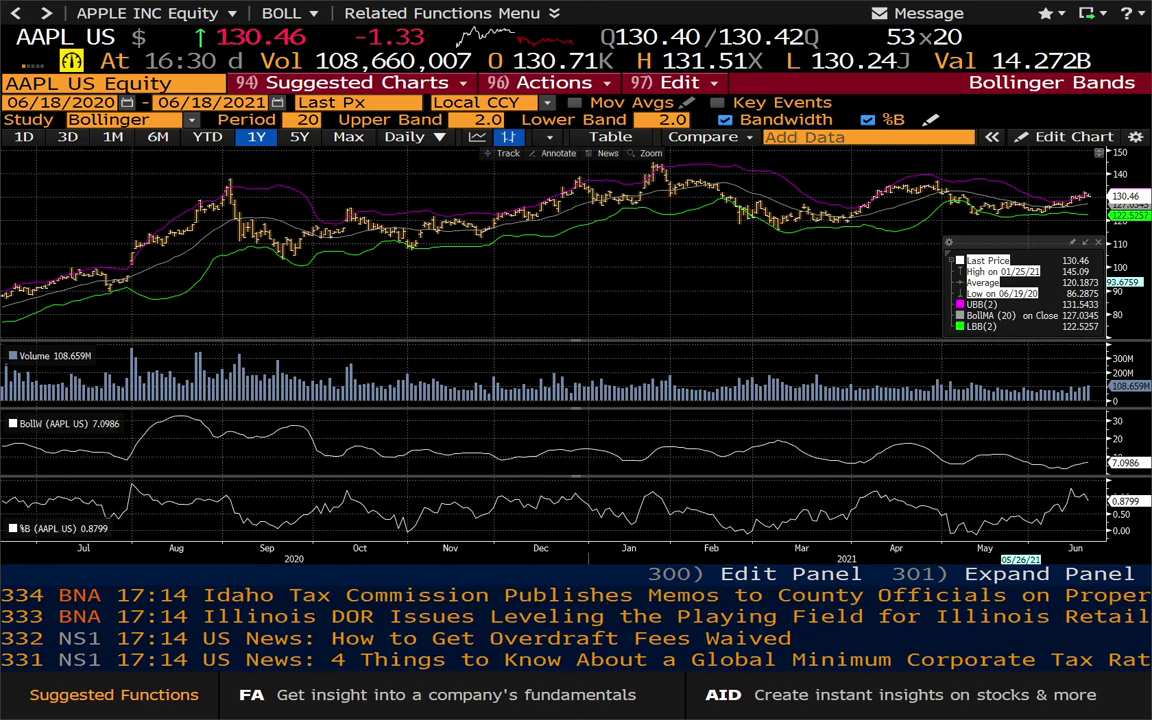
# Step: Switch to the browser to examine the normal distribution standard deviations image
pyautogui.hotkey('alt', 'Tab')
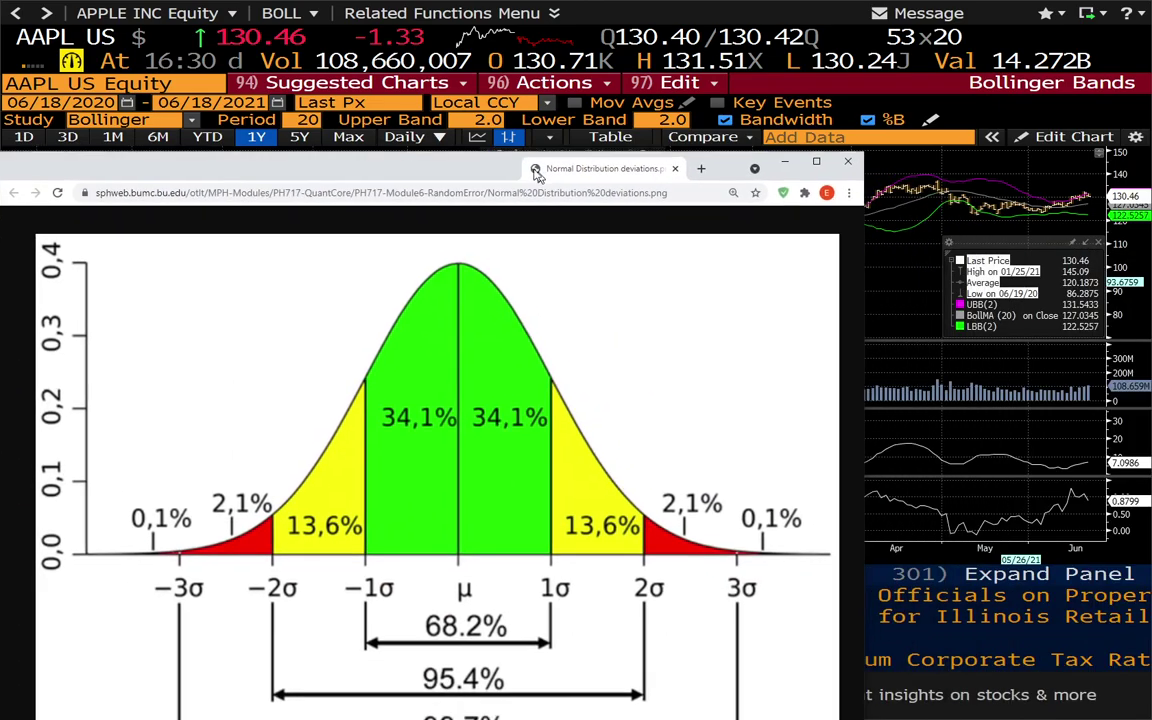
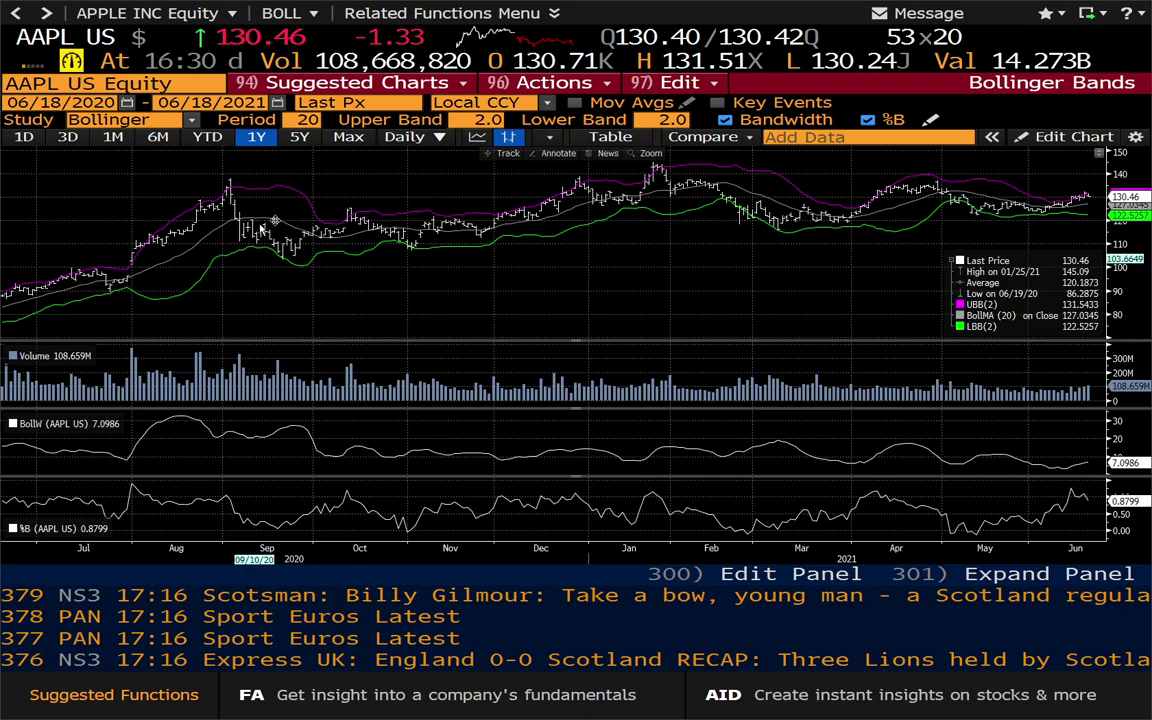
# Step: View Apple's Bollinger Bands chart over a 5-year range, then return it to the 1-year range
pyautogui.moveTo(236, 192)
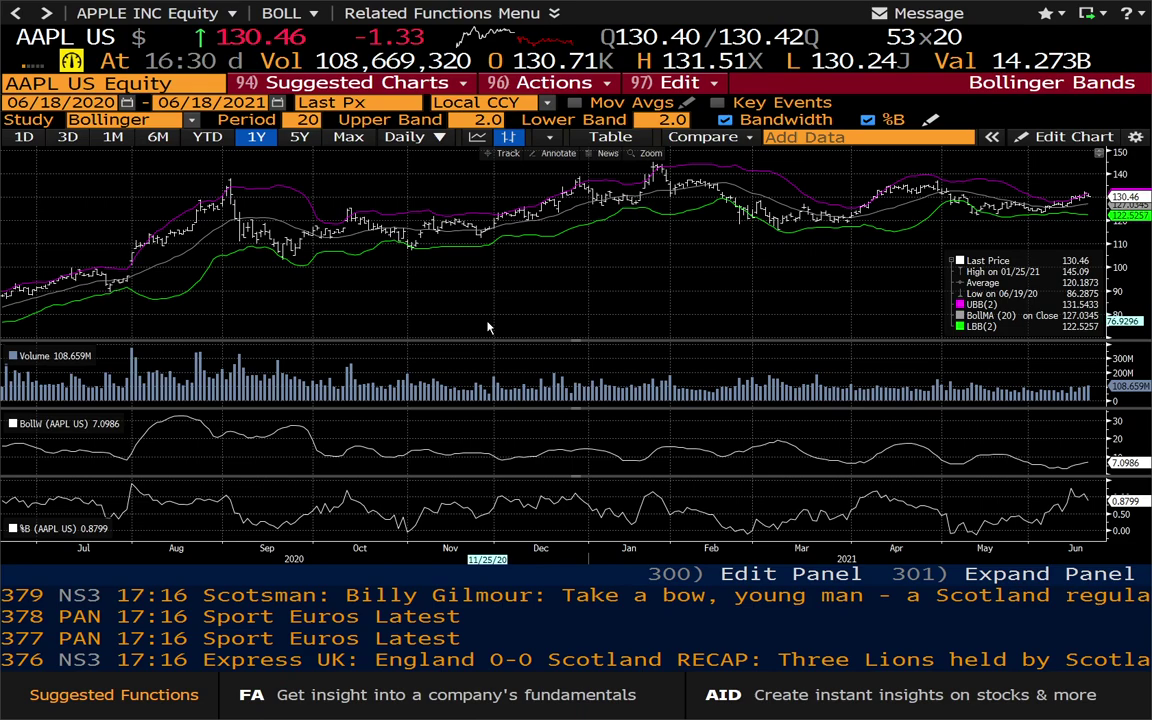
pyautogui.click(299, 138)
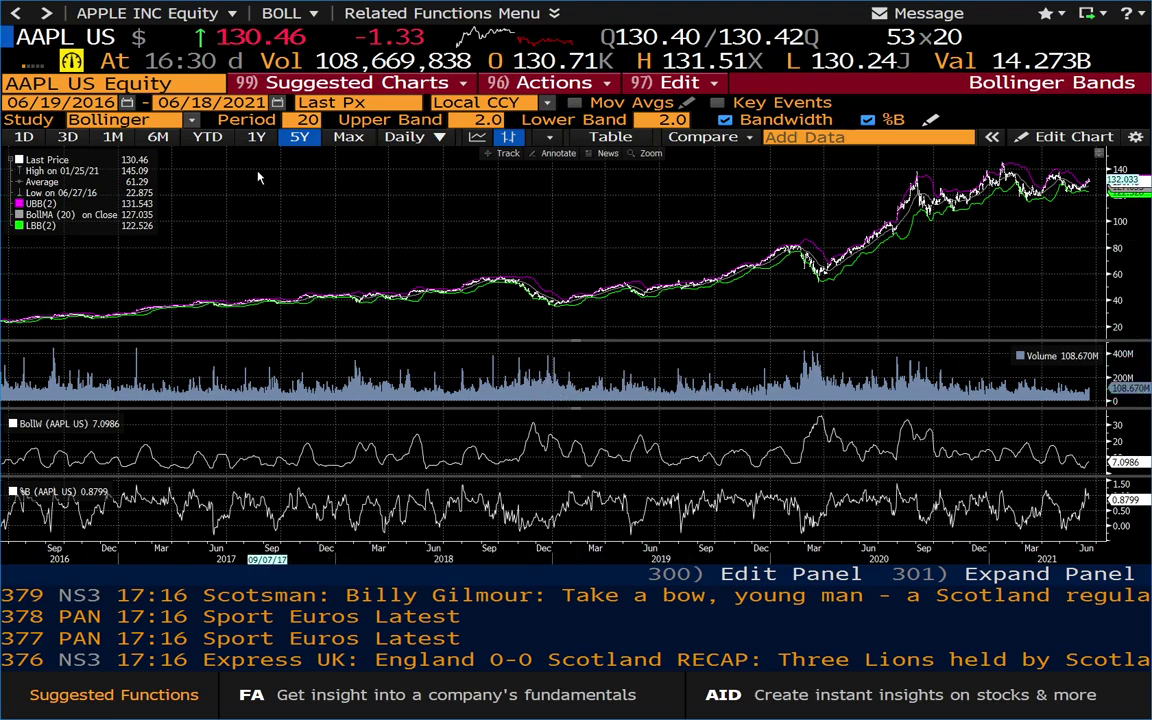
pyautogui.click(256, 137)
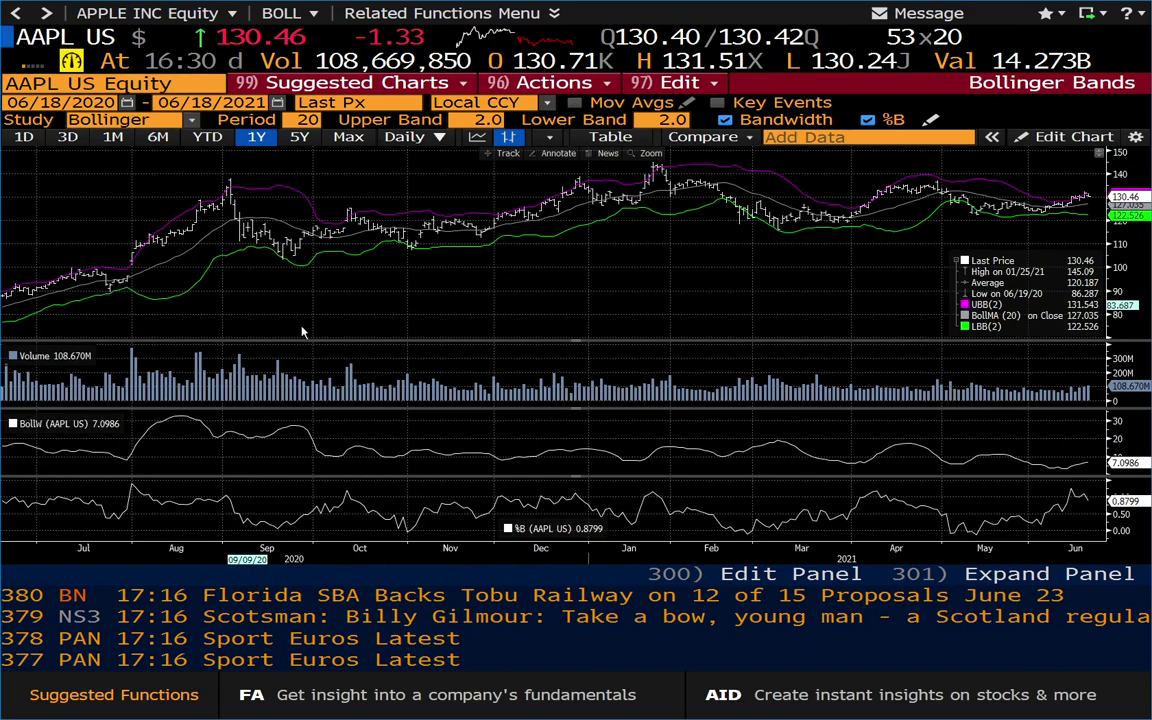
# Step: Reopen the Backtesting & Optimization function (BT) and create a new trading strategy
pyautogui.write('B')
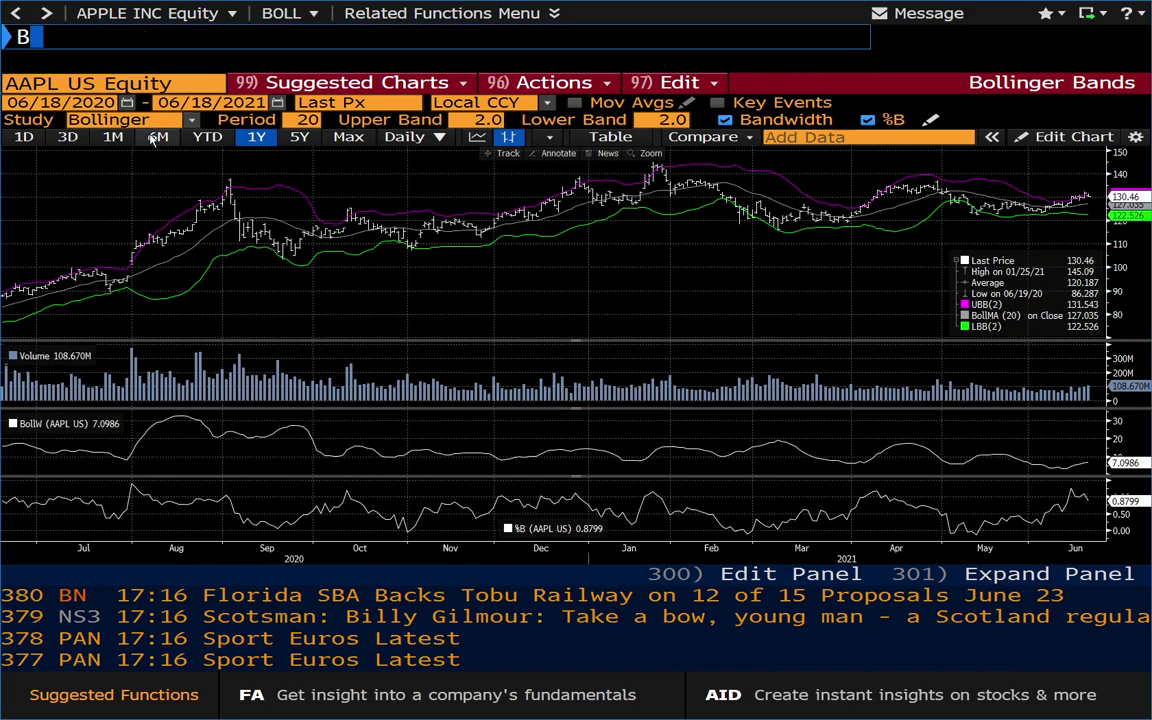
pyautogui.write('T')
pyautogui.press('Return')
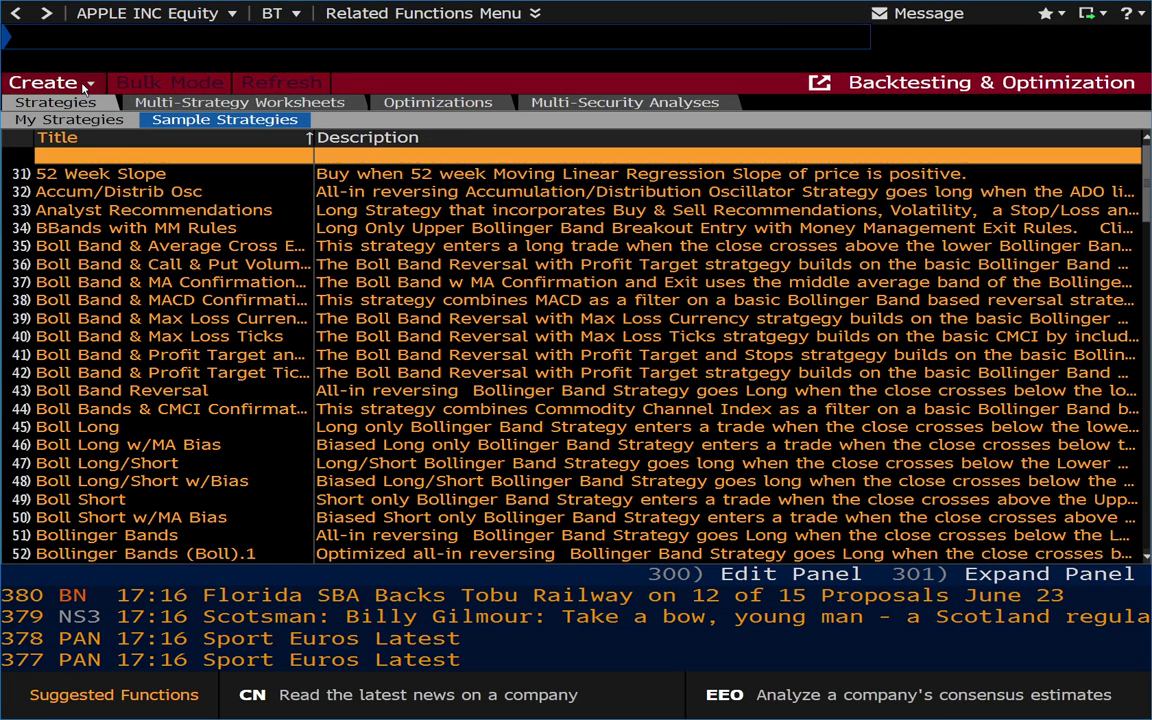
pyautogui.click(43, 82)
pyautogui.click(95, 118)
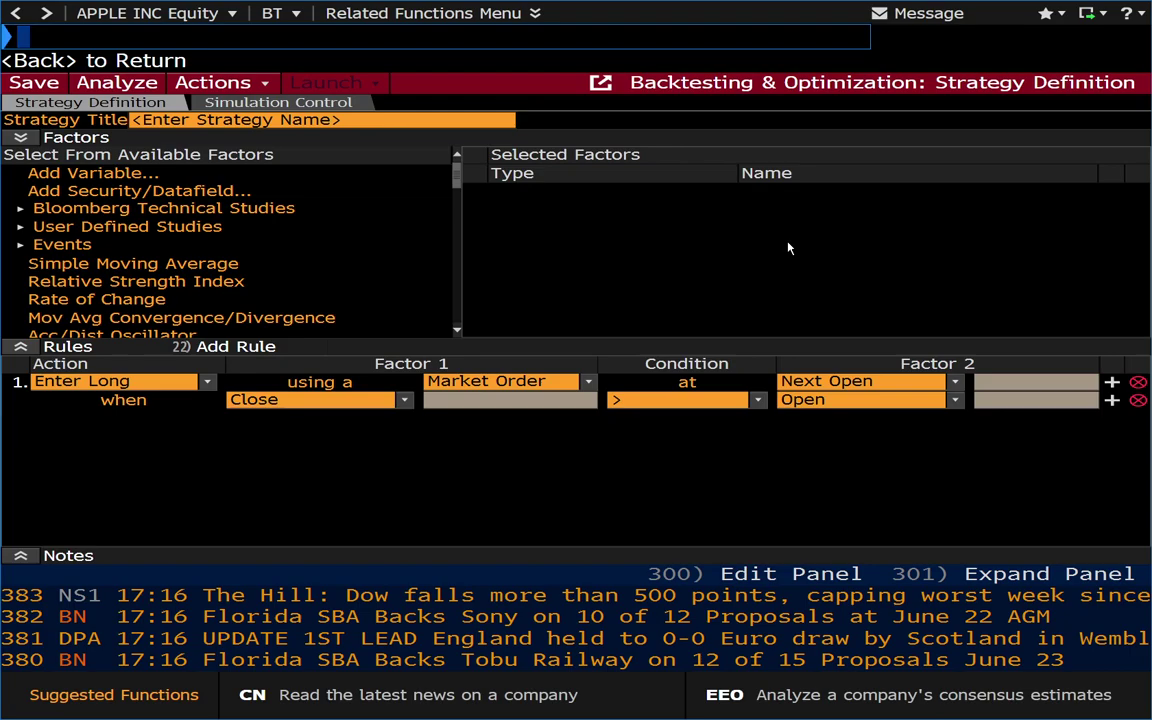
# Step: Title the new strategy "Bollinger Band Strategy"
pyautogui.click(230, 119)
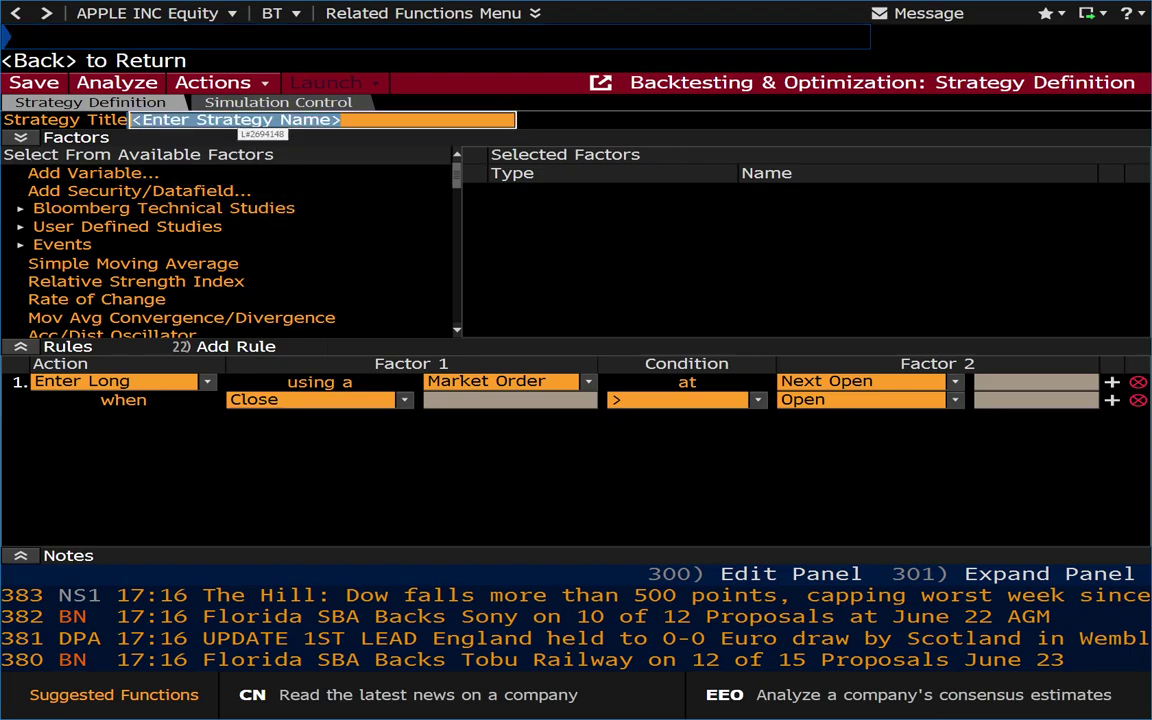
pyautogui.write('Bollinger B')
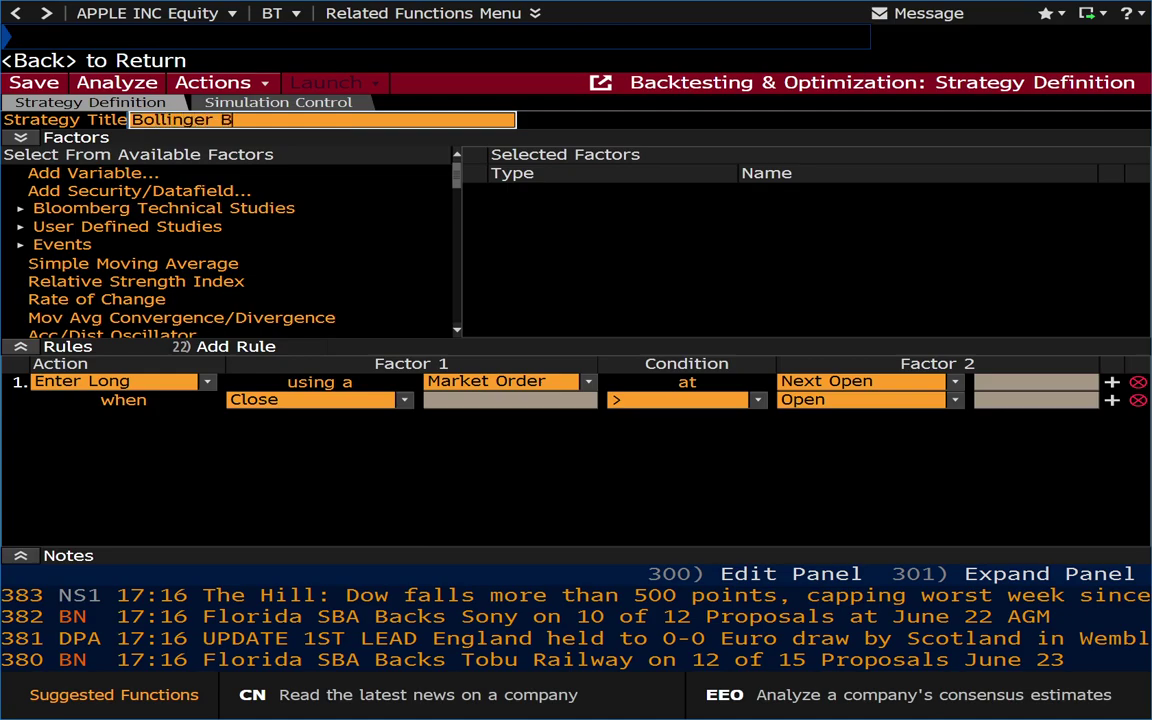
pyautogui.write('and Strategy')
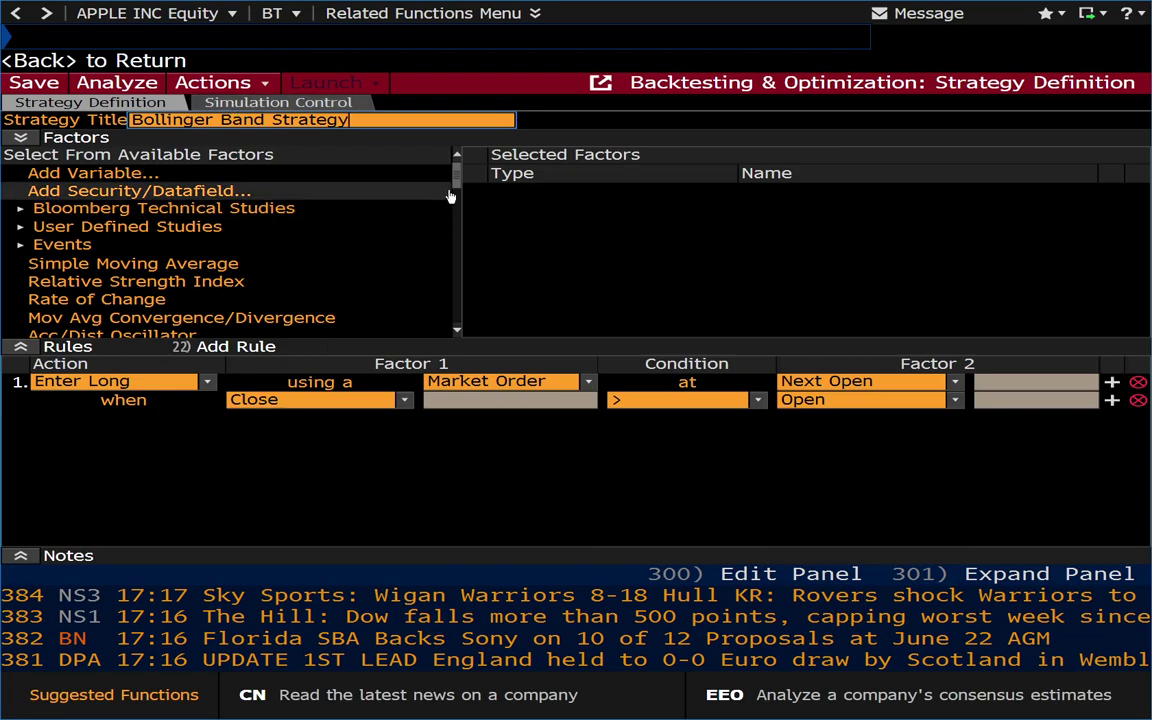
# Step: Add Bollinger Bands from the available factors to the strategy and name the factor "B-Bands"
pyautogui.scroll(-3, 239, 262)
pyautogui.scroll(-1, 210, 302)
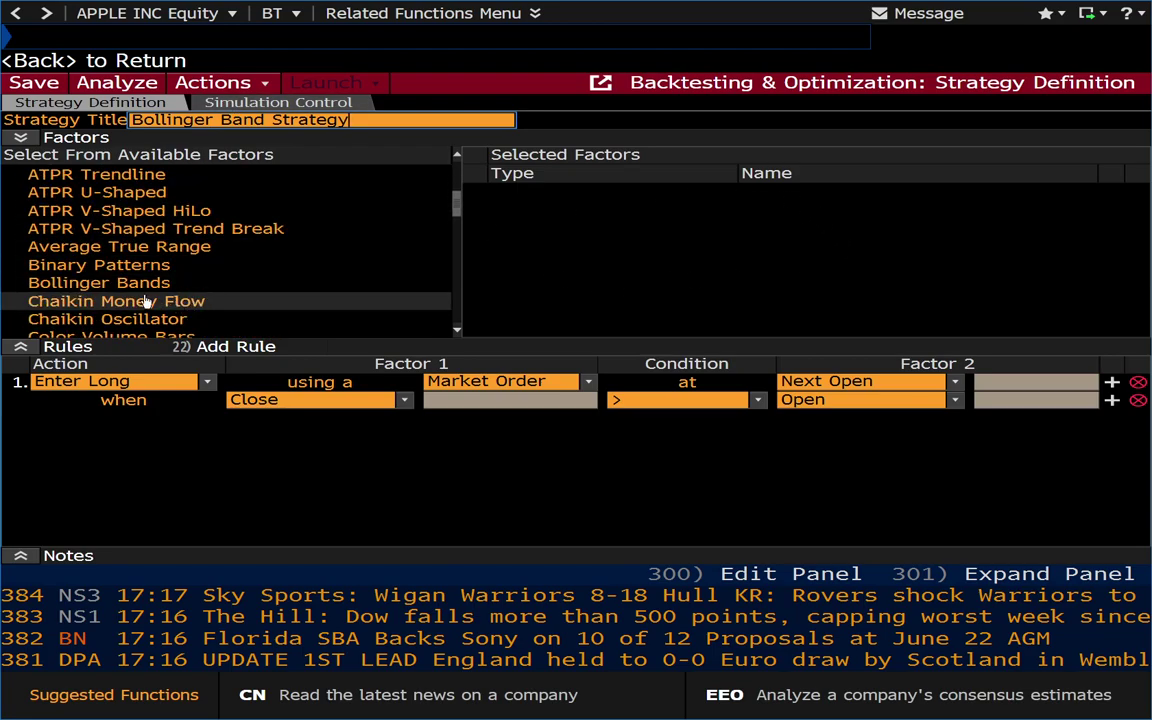
pyautogui.doubleClick(116, 284)
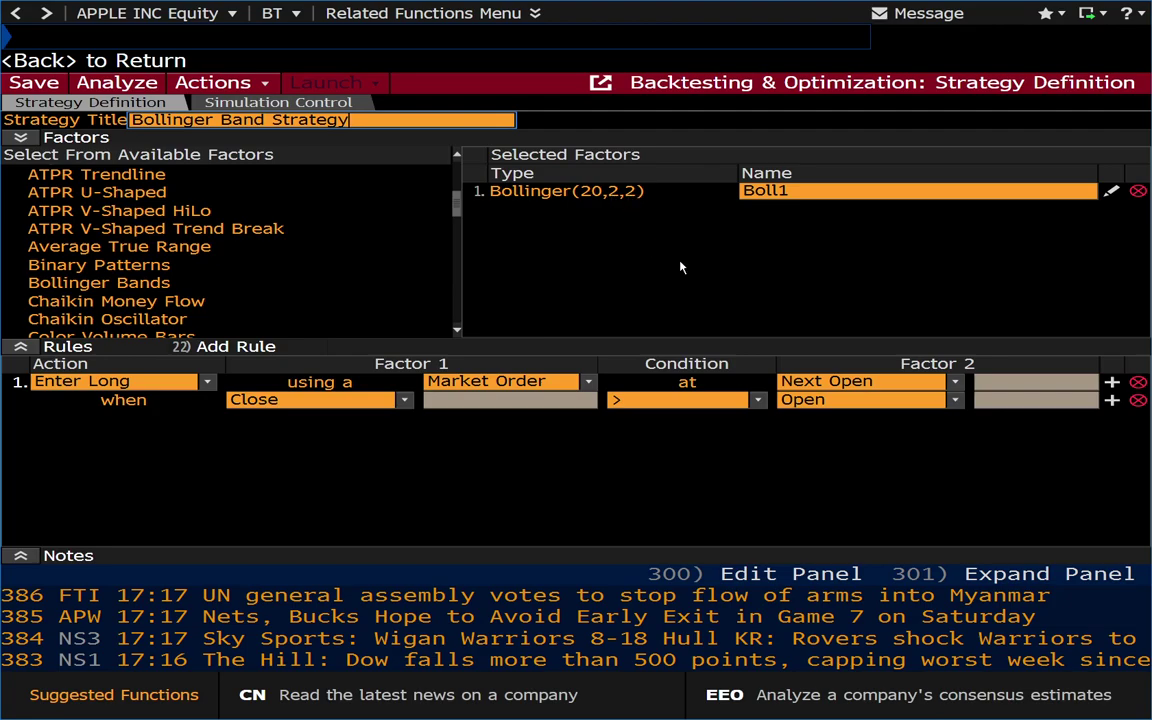
pyautogui.click(780, 190)
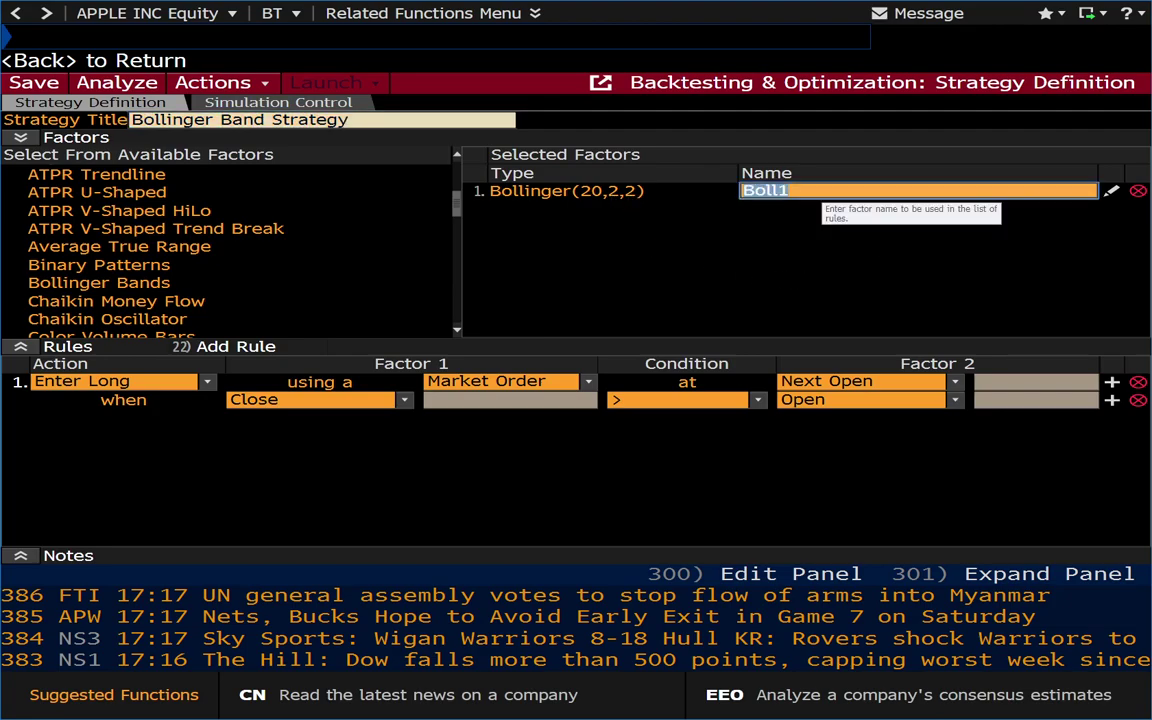
pyautogui.write('B-Bands')
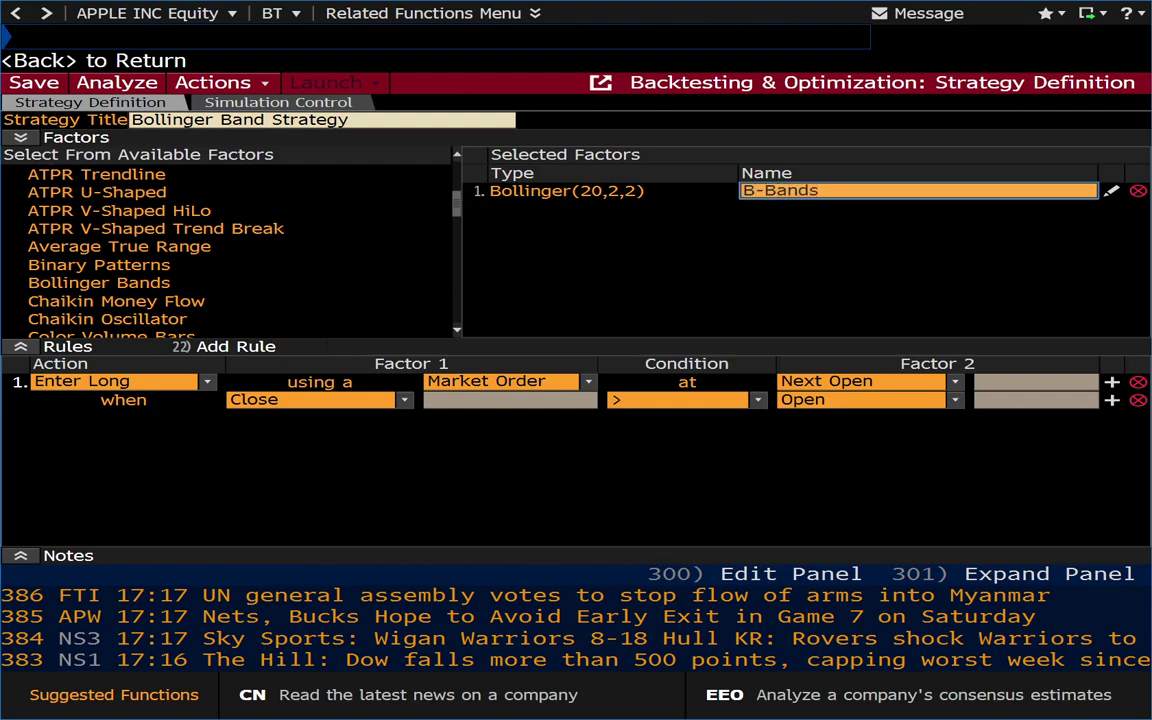
pyautogui.press('Return')
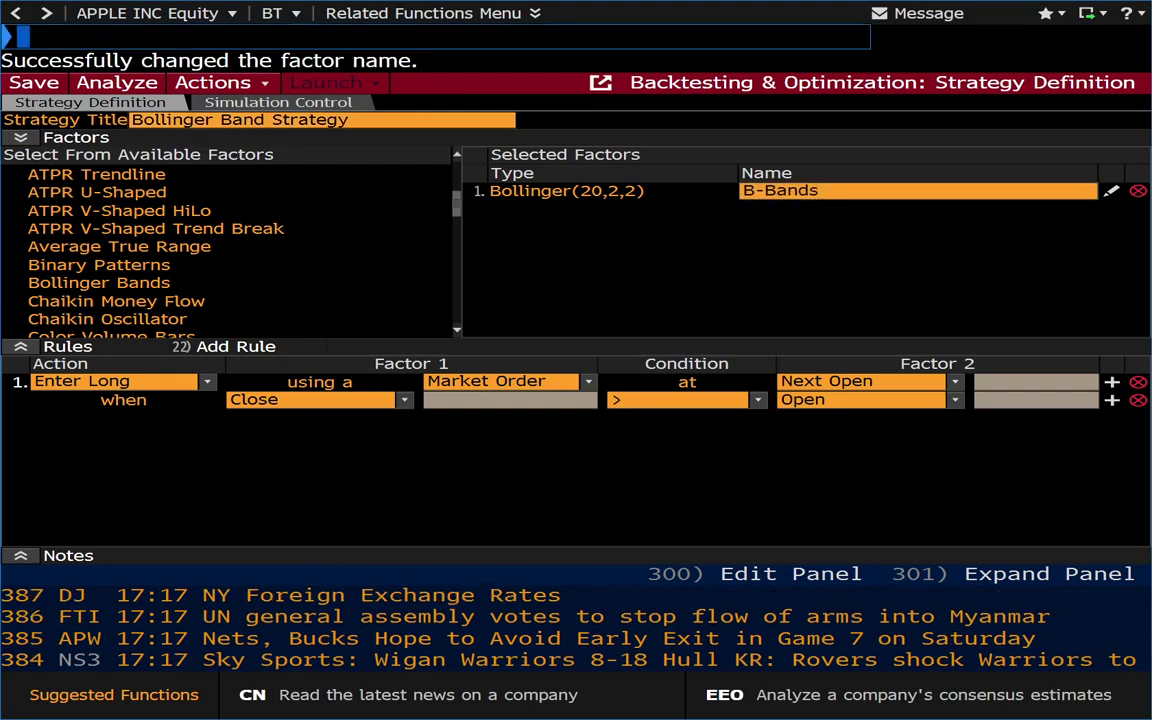
# Step: Enable shading in the B-Bands factor's properties, review its display settings and description, and update the study
pyautogui.click(1108, 192)
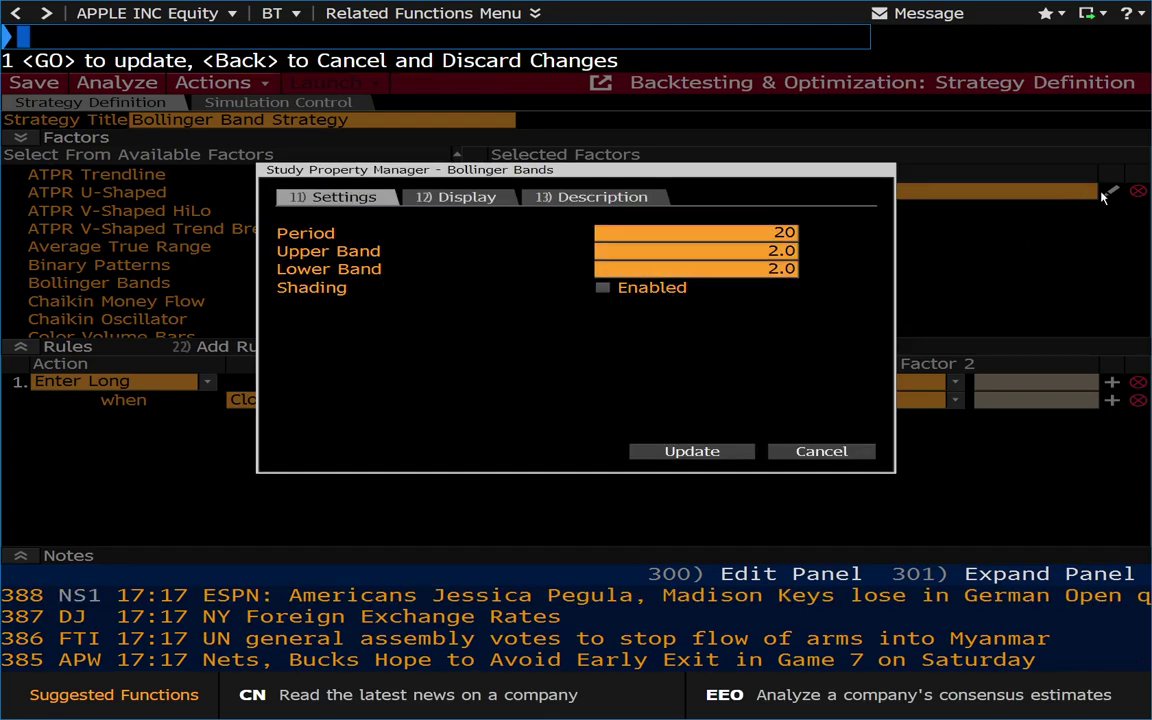
pyautogui.click(603, 288)
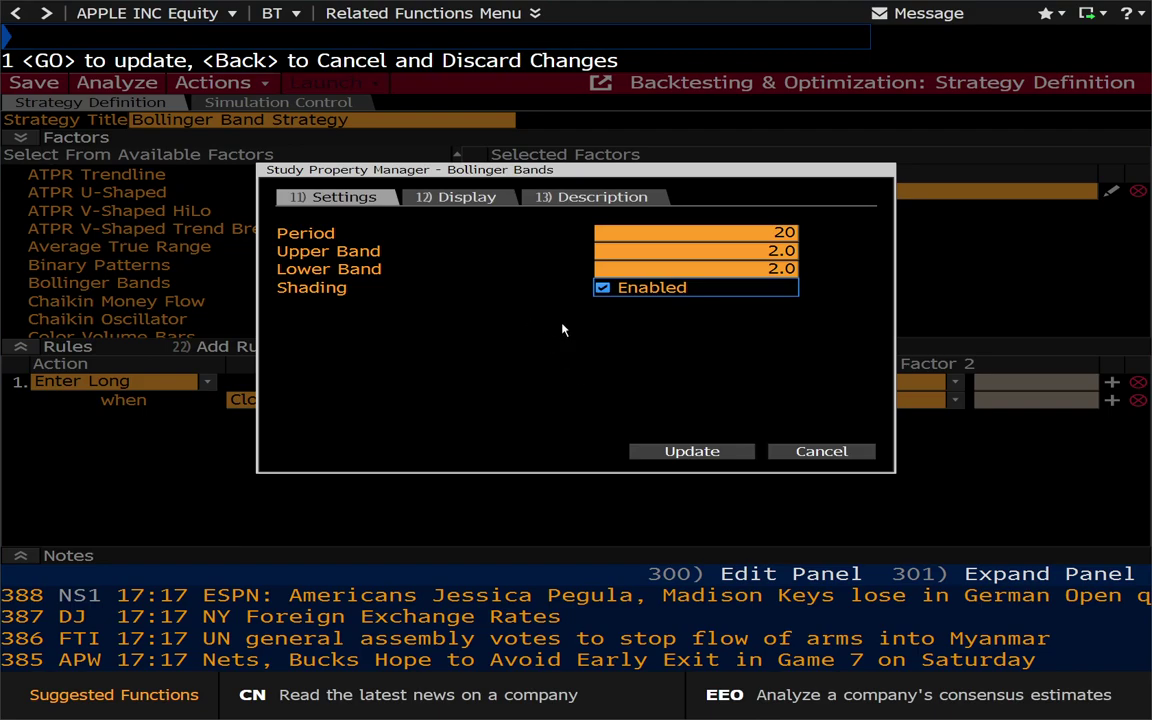
pyautogui.click(490, 199)
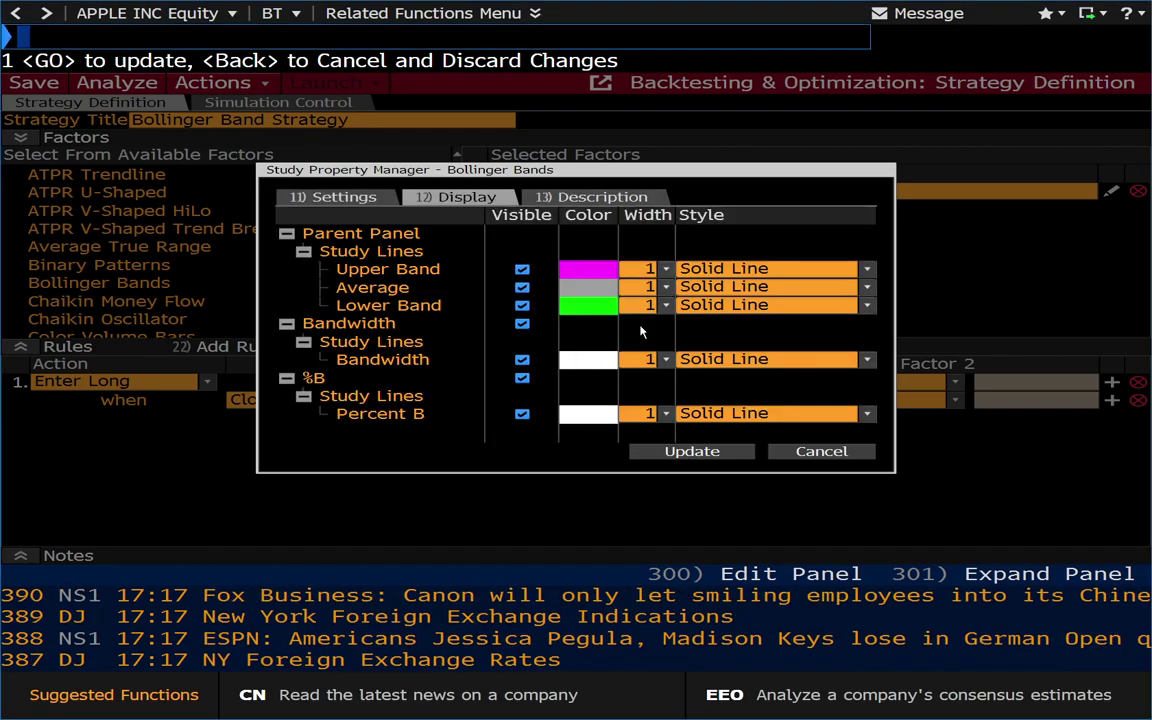
pyautogui.click(590, 200)
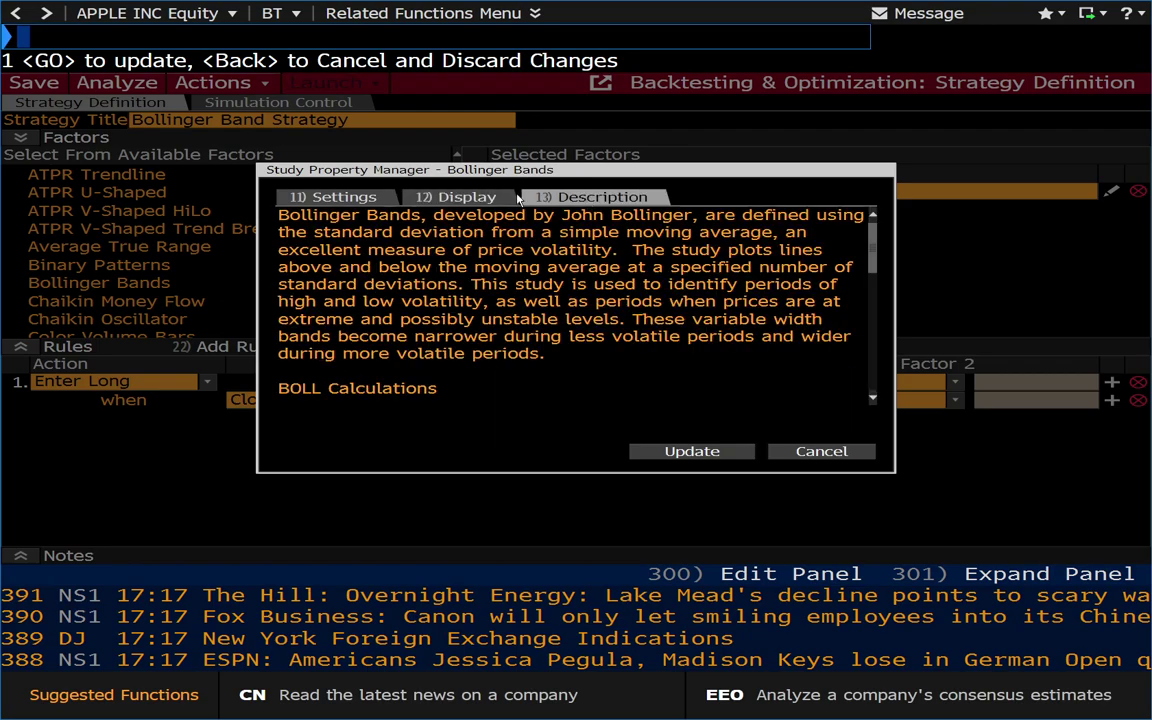
pyautogui.click(437, 197)
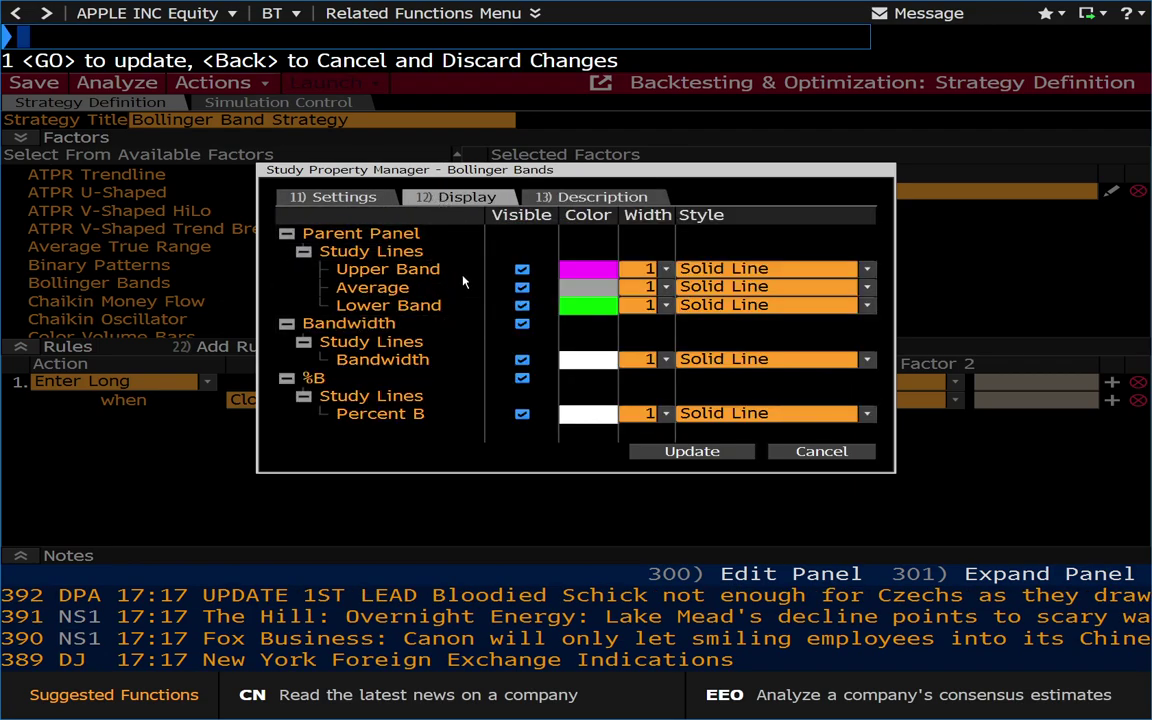
pyautogui.click(690, 451)
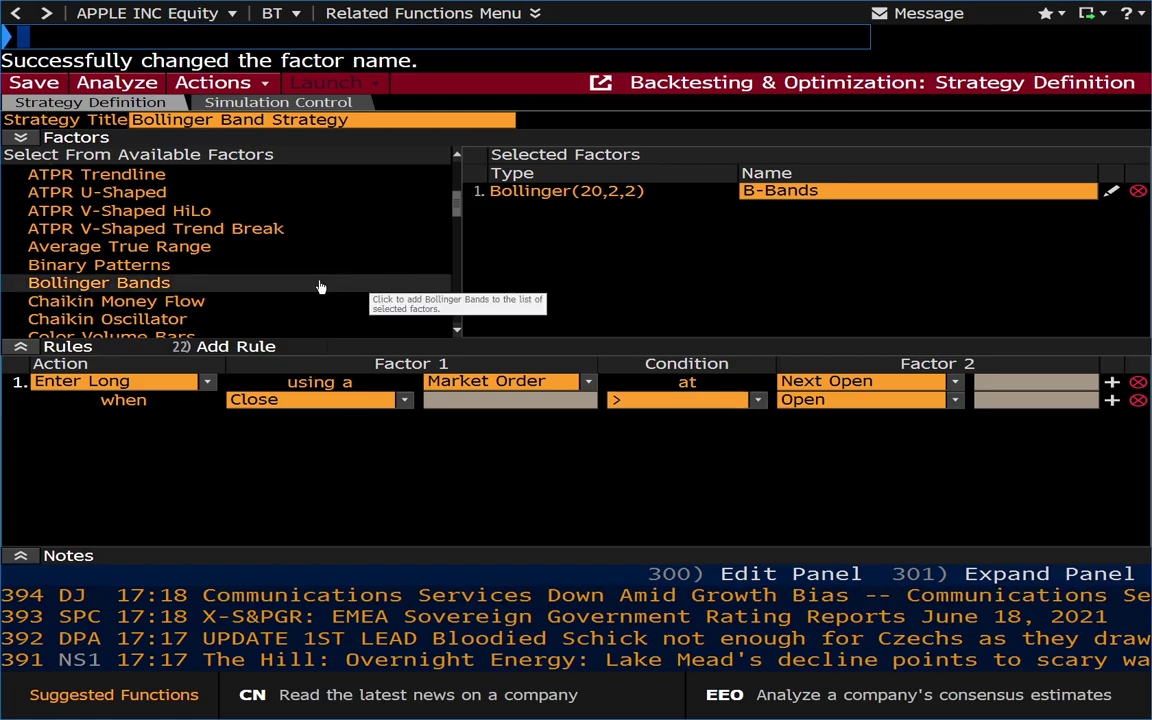
# Step: Keep Market Order for the Enter Long rule and set its execution price to Current Close
pyautogui.click(493, 385)
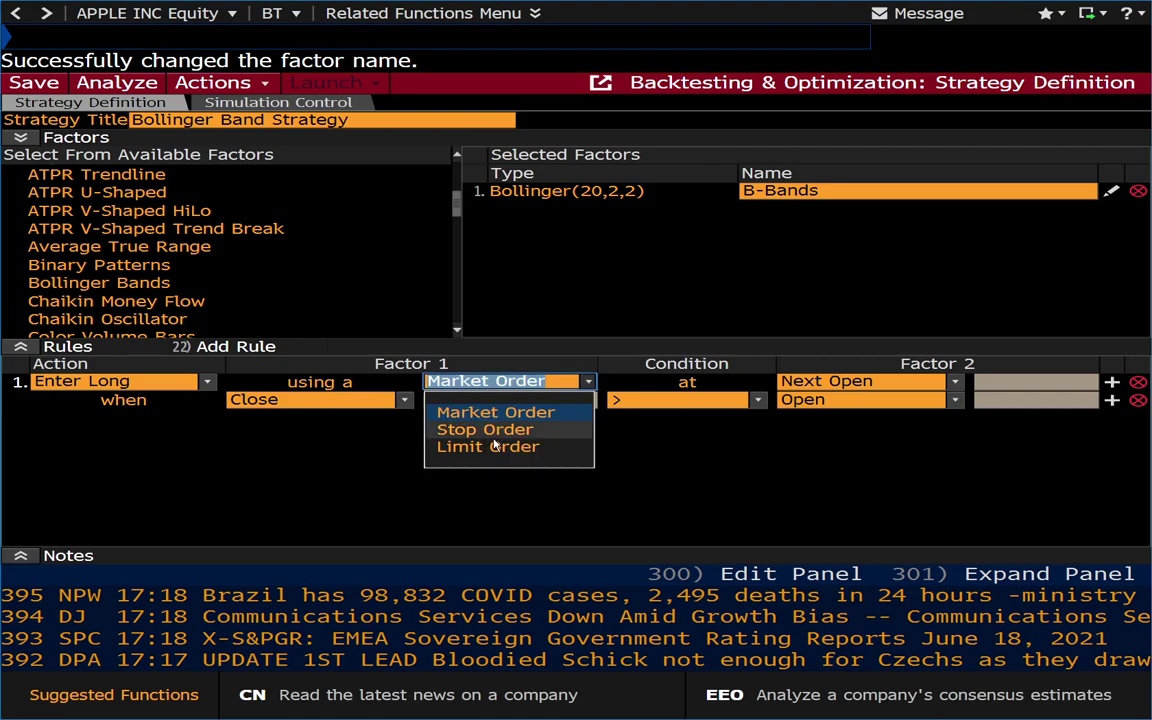
pyautogui.click(576, 390)
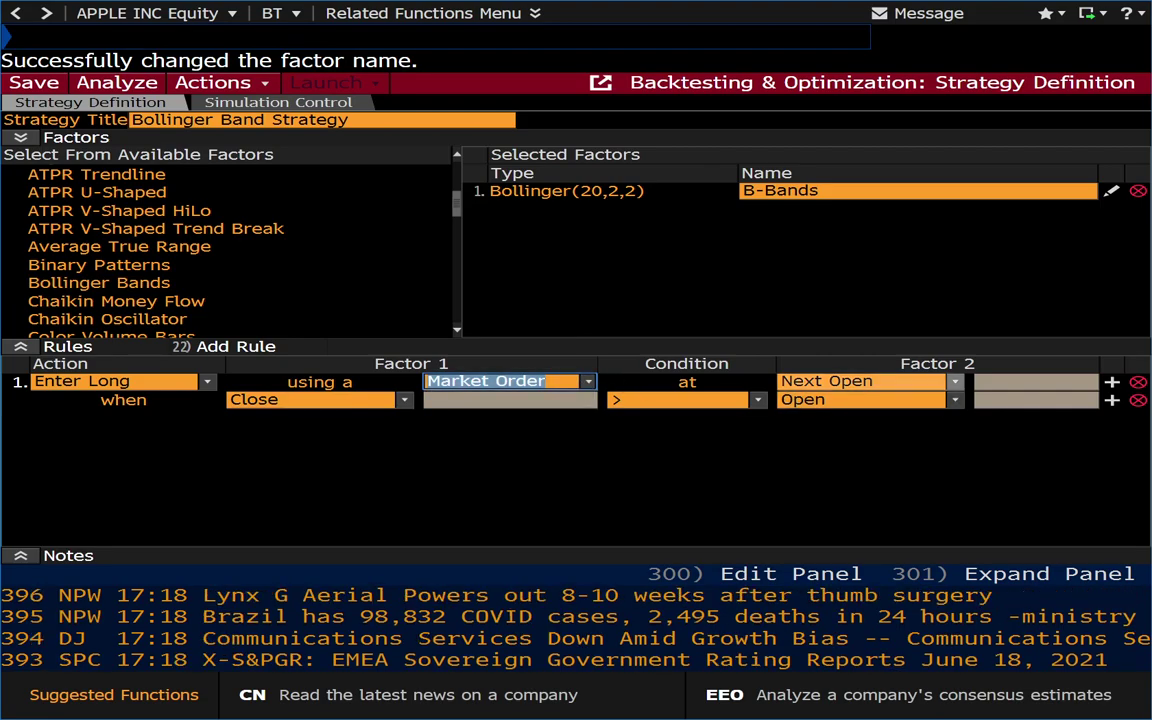
pyautogui.click(954, 383)
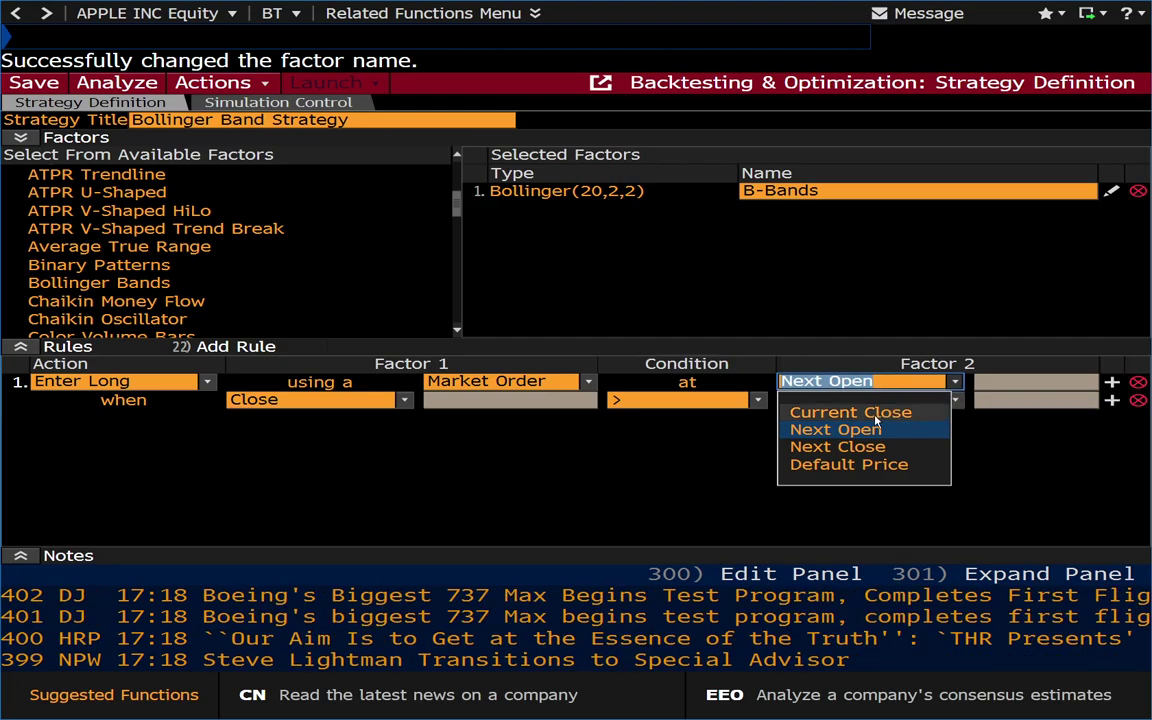
pyautogui.click(830, 412)
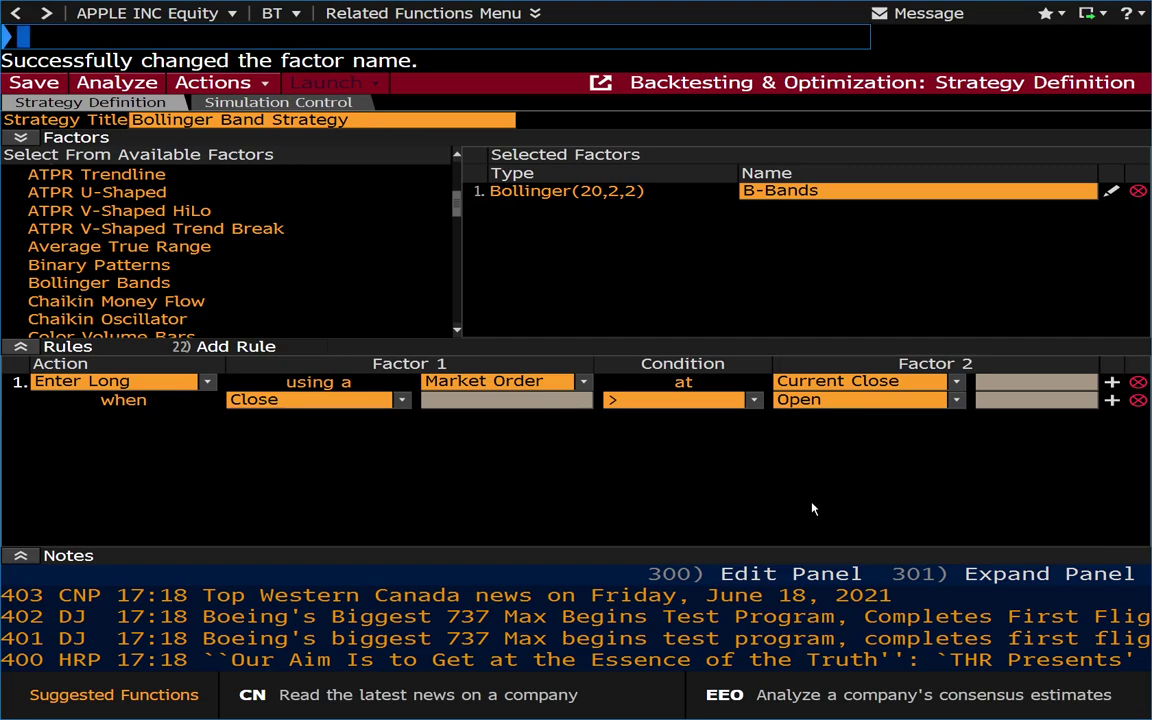
# Step: Set the Enter Long condition to Close is less than the B-Bands Lower Band
pyautogui.click(300, 399)
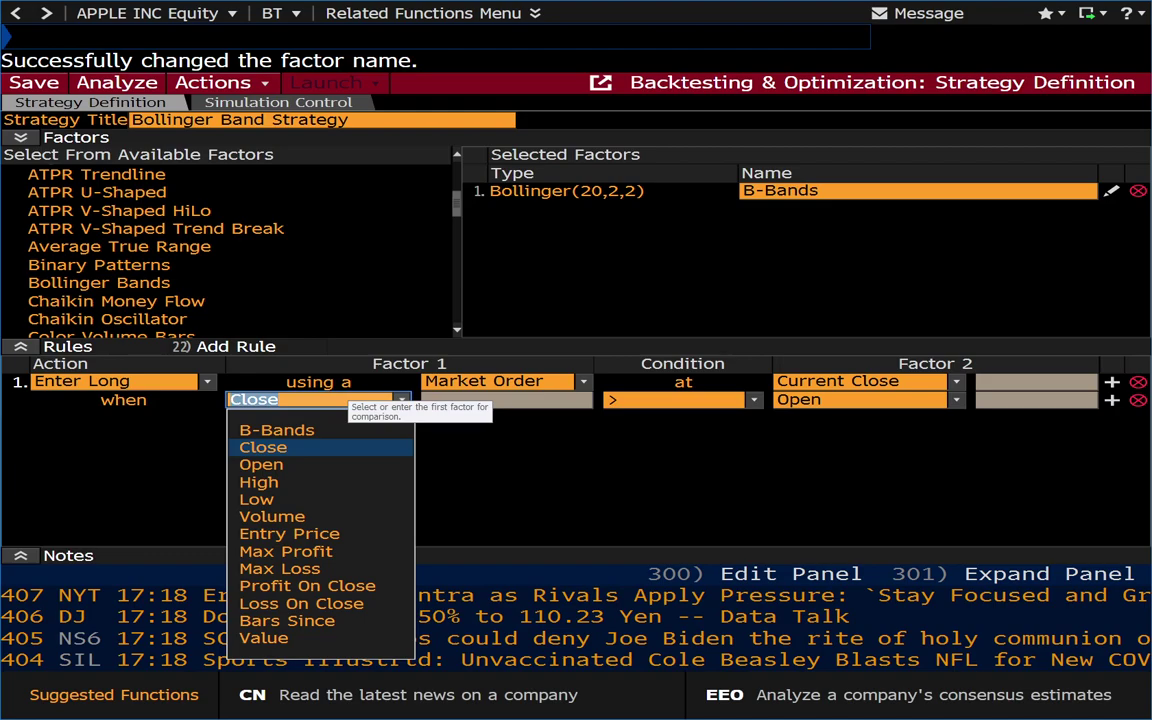
pyautogui.click(404, 396)
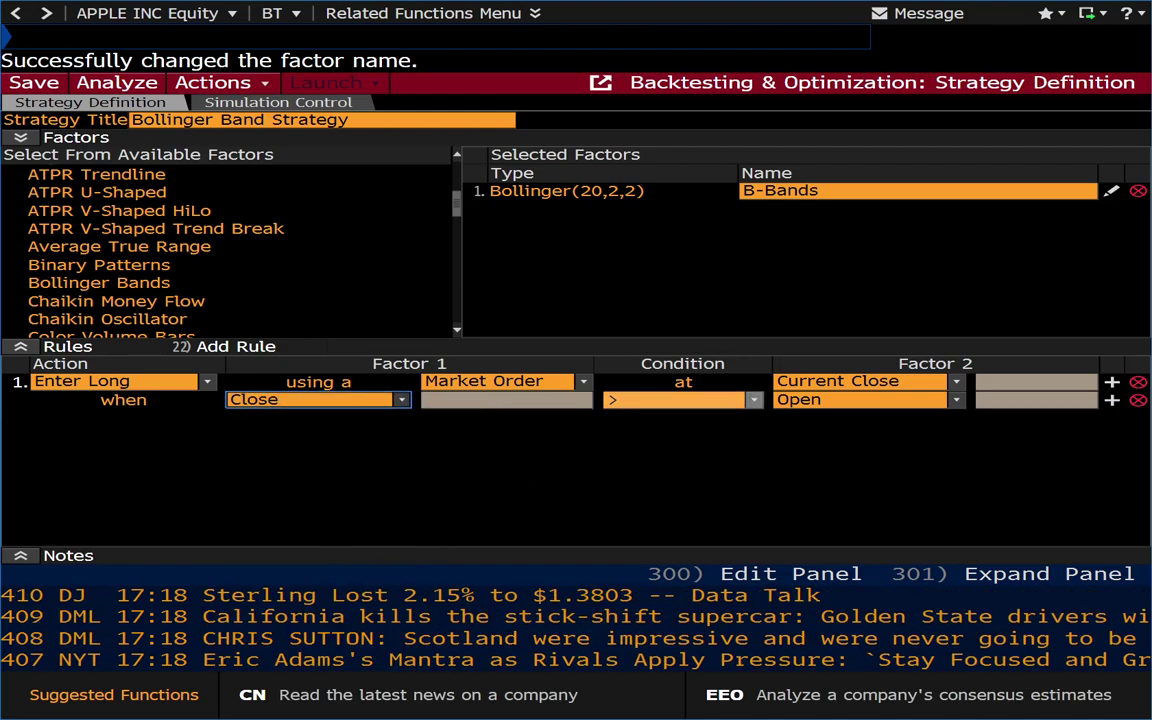
pyautogui.click(712, 401)
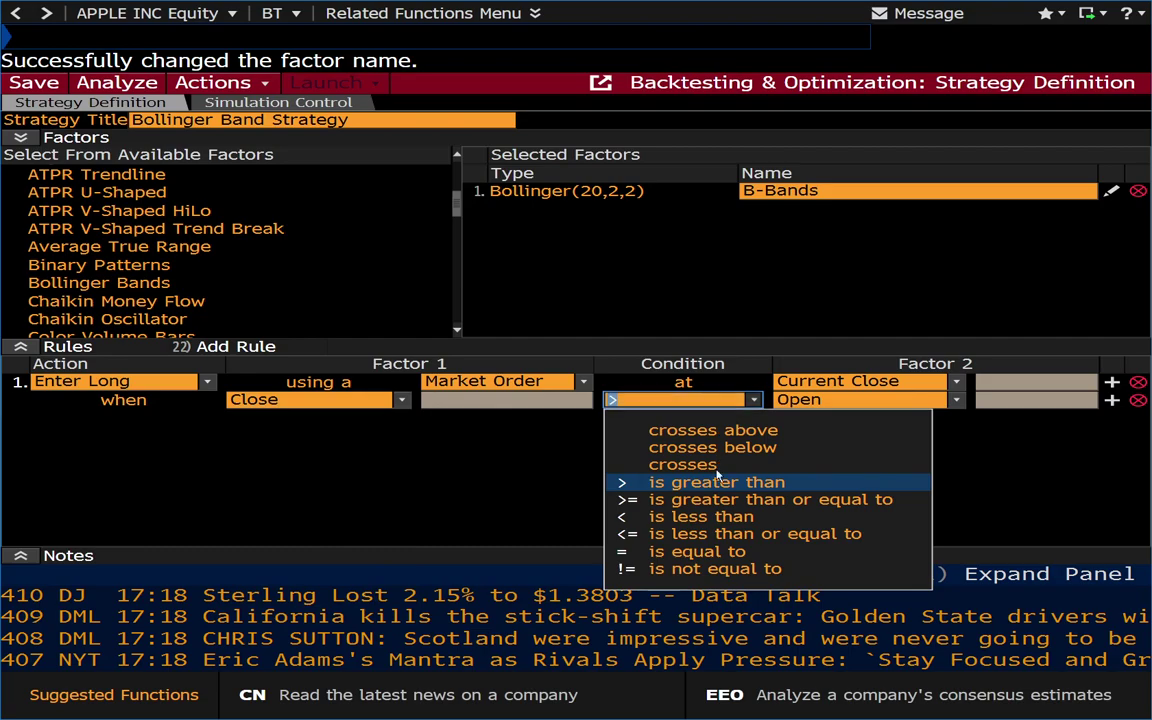
pyautogui.click(700, 516)
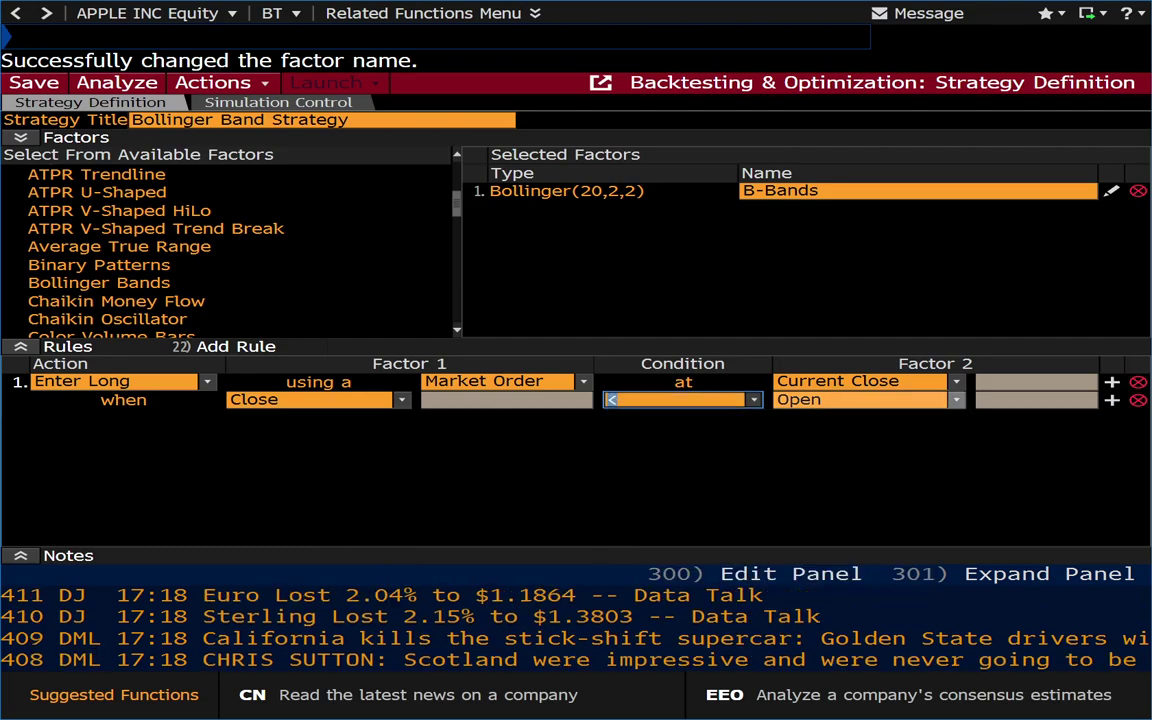
pyautogui.click(830, 400)
pyautogui.click(828, 430)
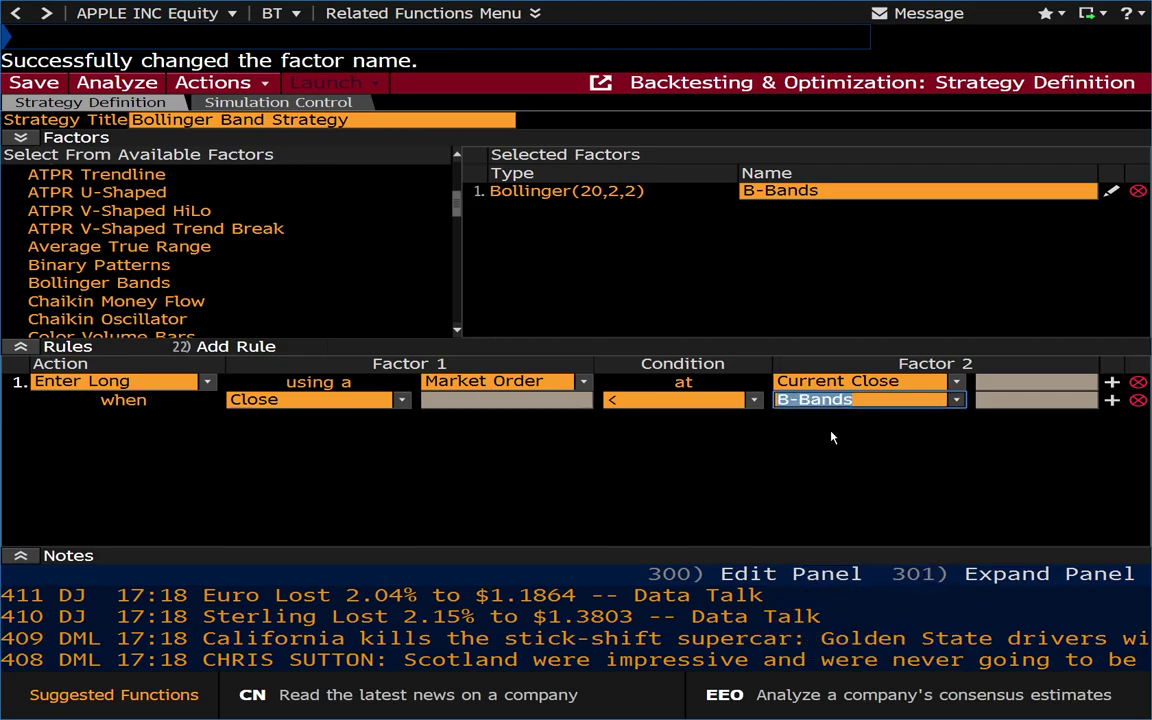
pyautogui.click(1010, 400)
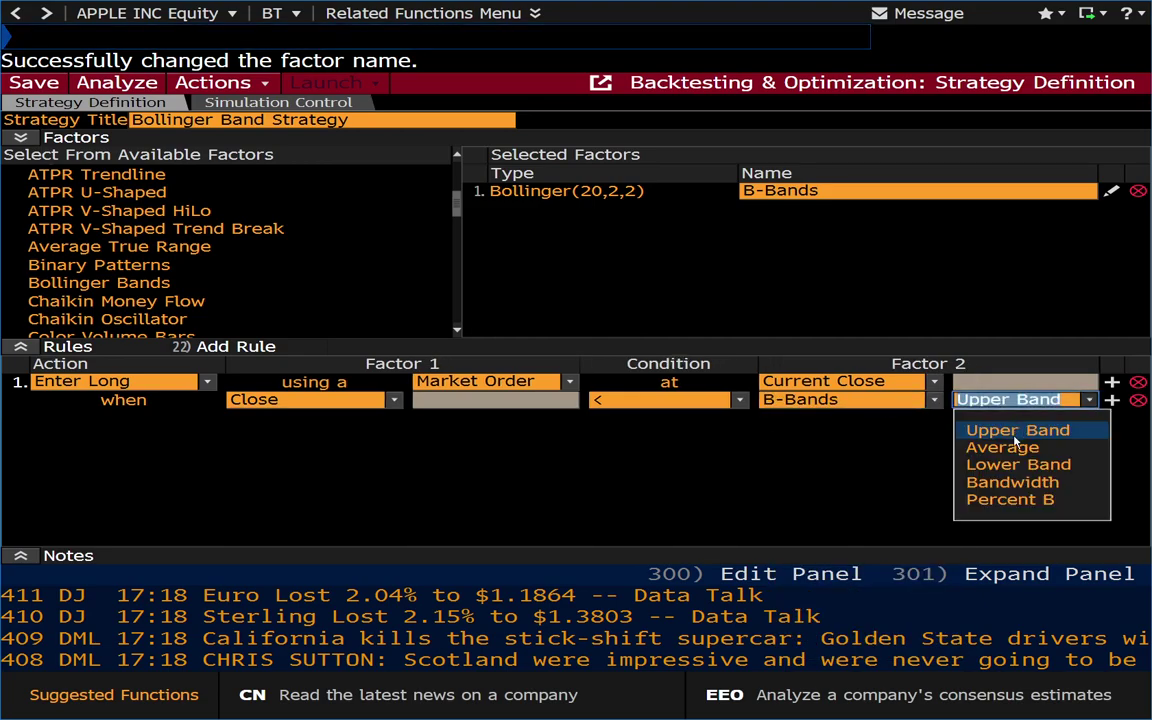
pyautogui.click(1010, 465)
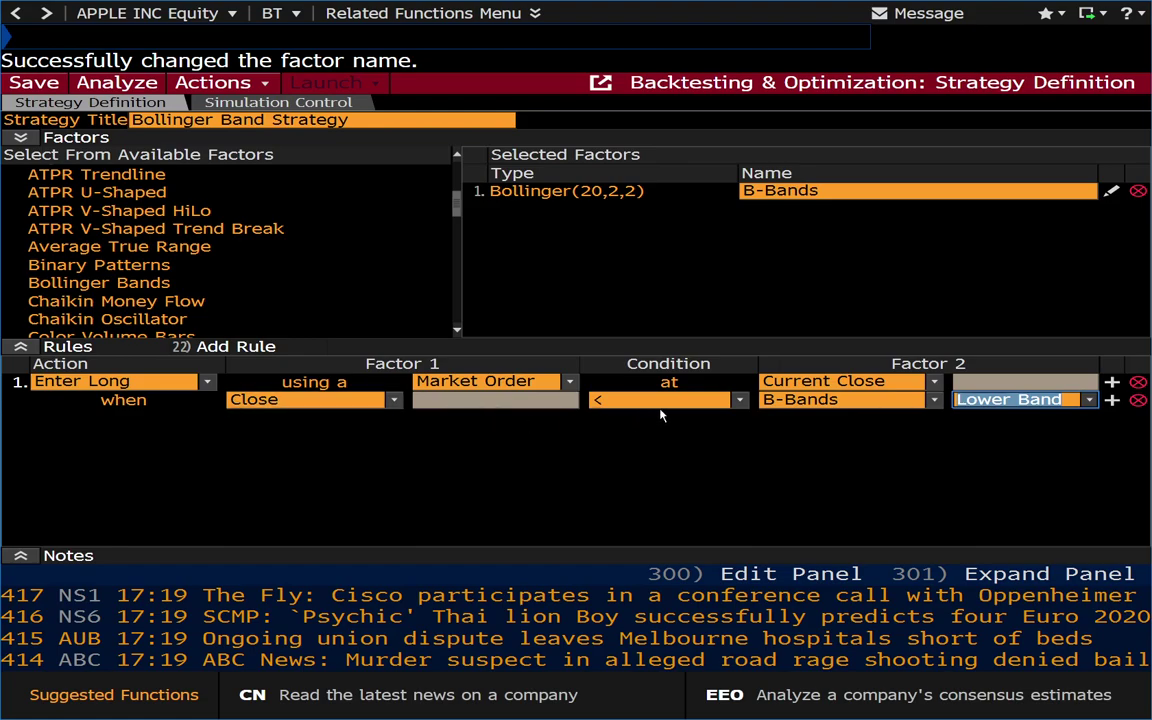
pyautogui.click(739, 399)
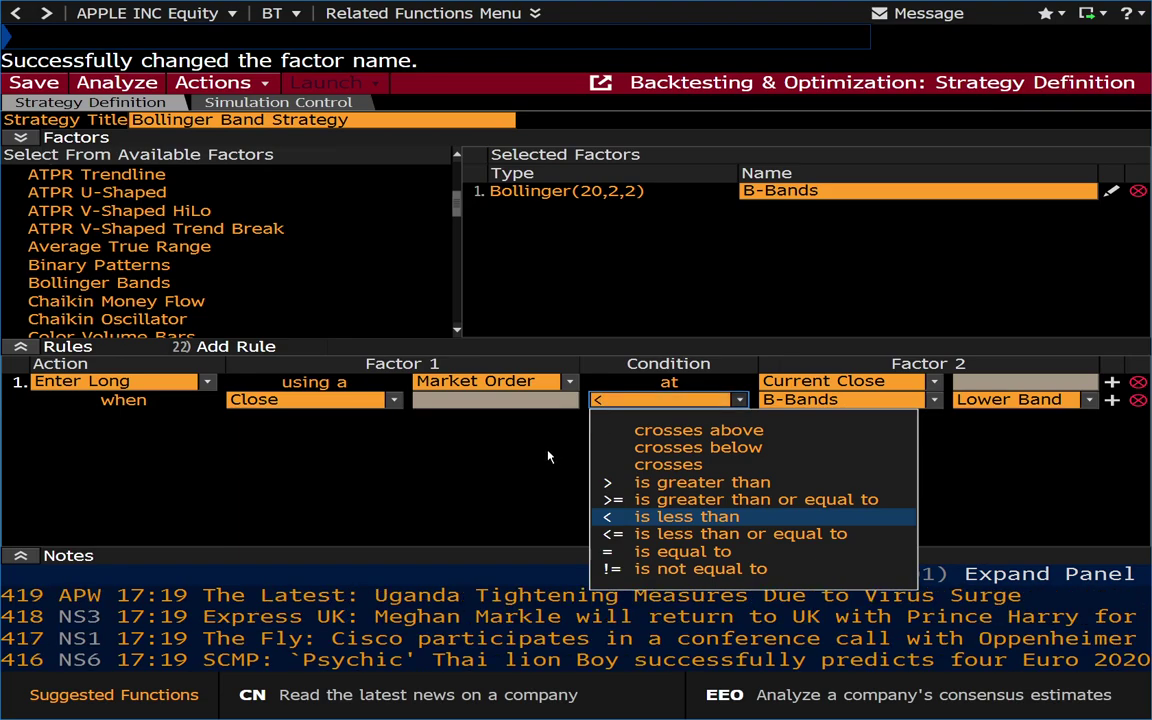
pyautogui.press('Return')
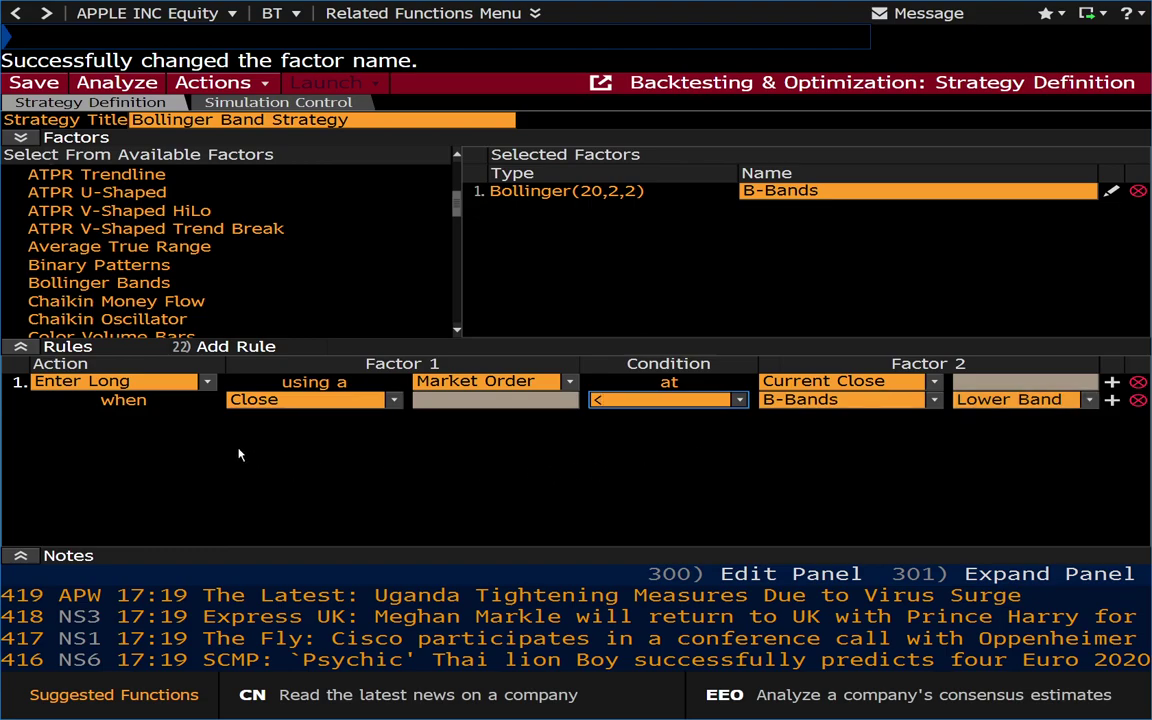
# Step: Add a second rule that exits long when Close is greater than the B-Bands Upper Band
pyautogui.click(213, 350)
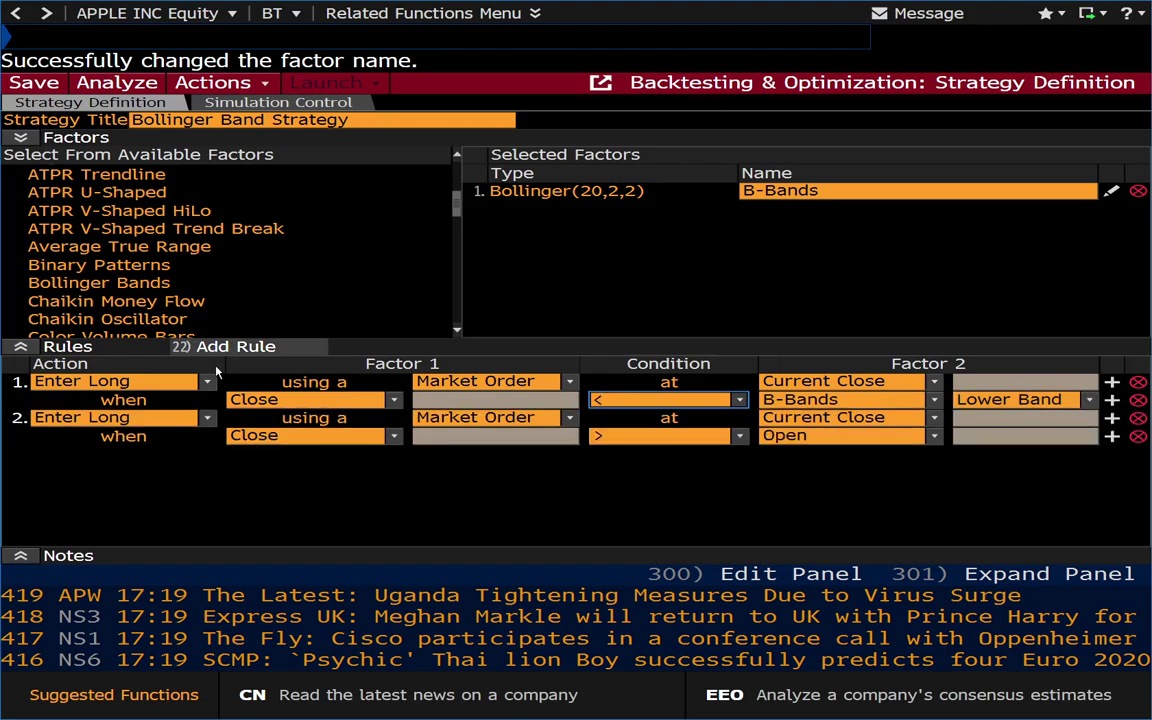
pyautogui.click(115, 417)
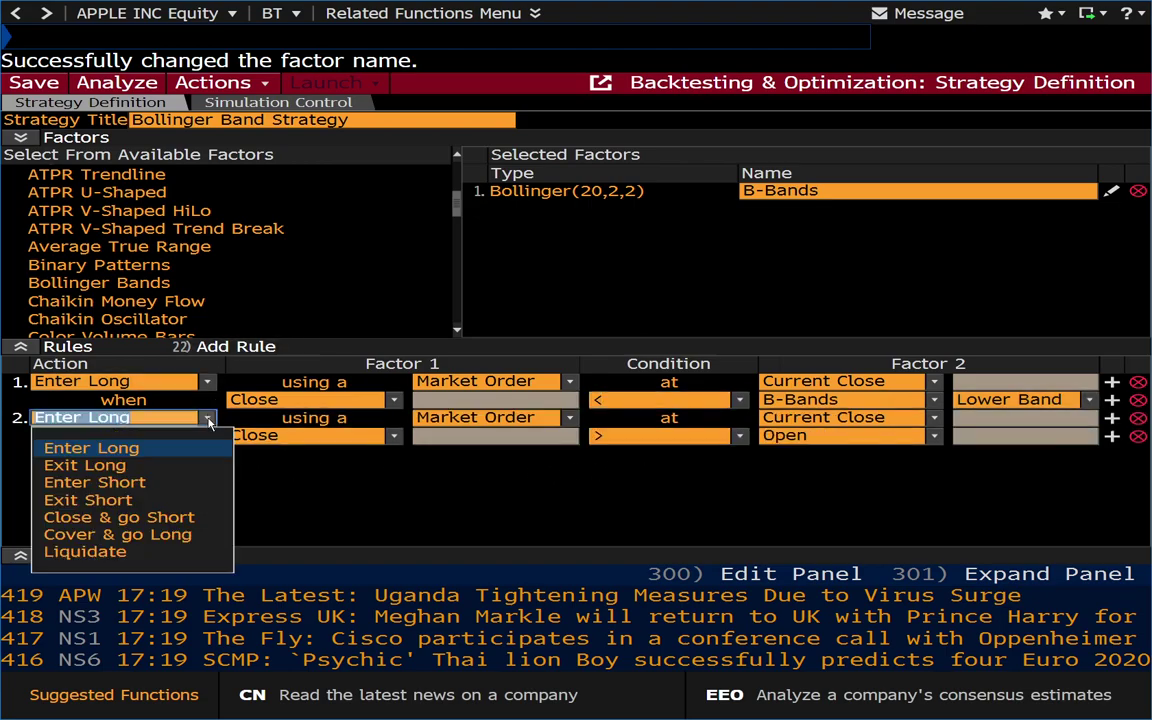
pyautogui.click(122, 467)
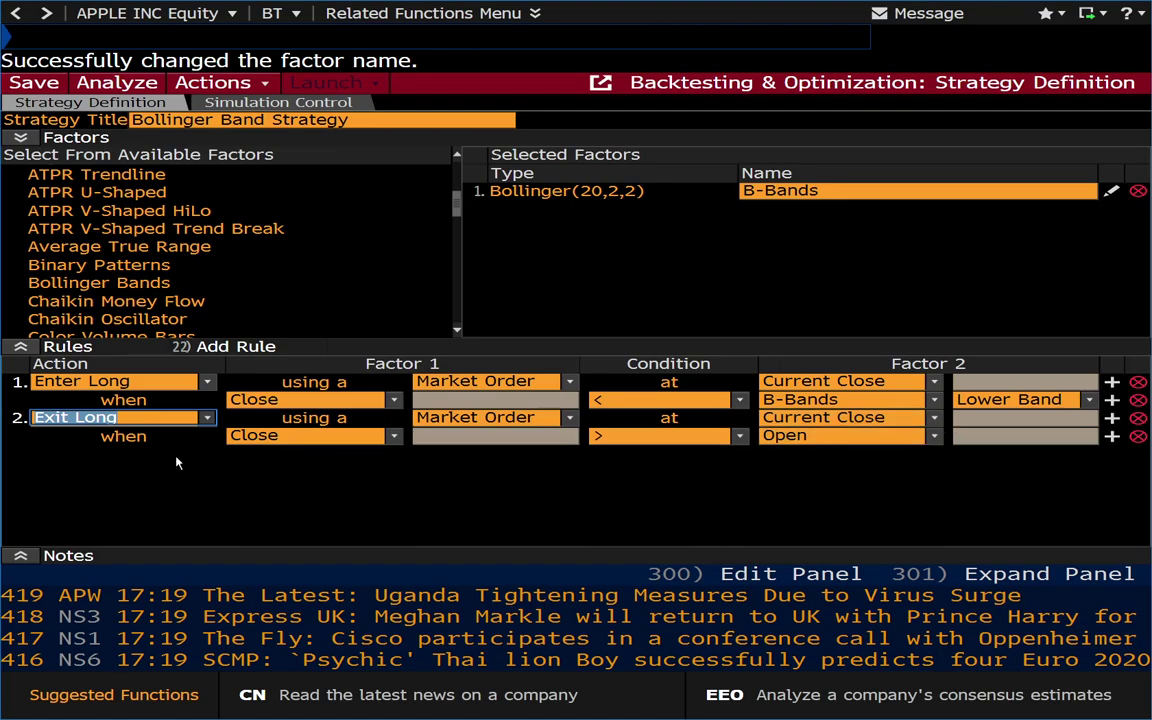
pyautogui.click(665, 436)
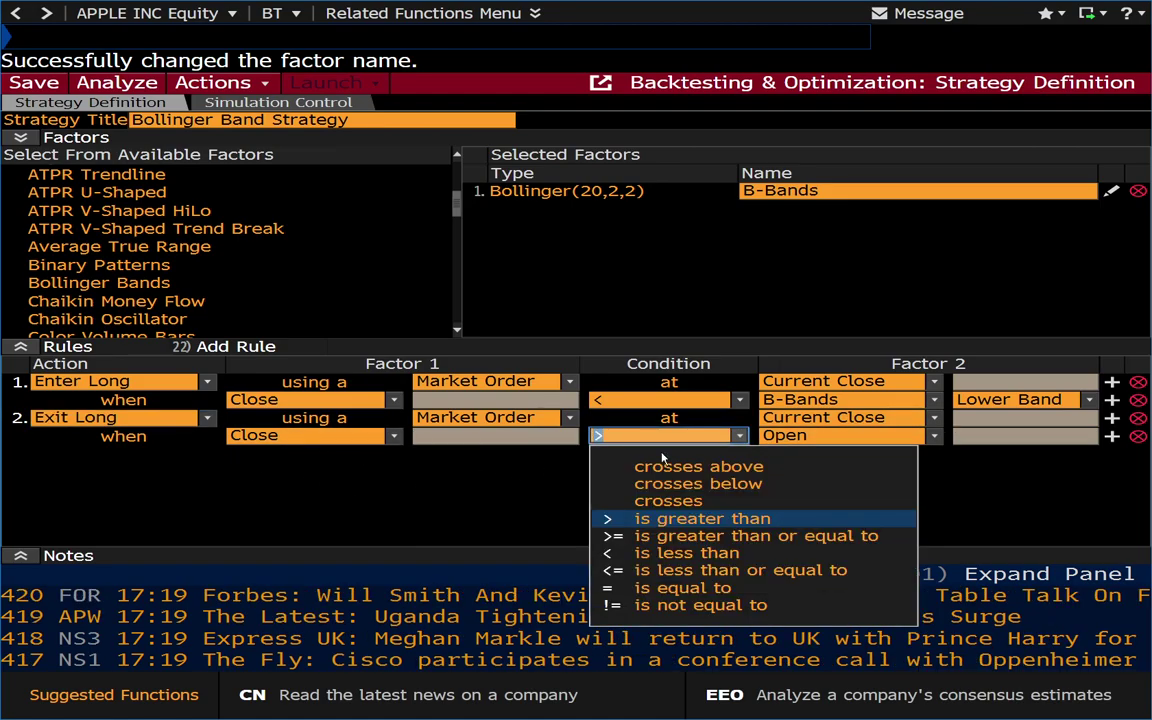
pyautogui.click(630, 516)
pyautogui.click(820, 436)
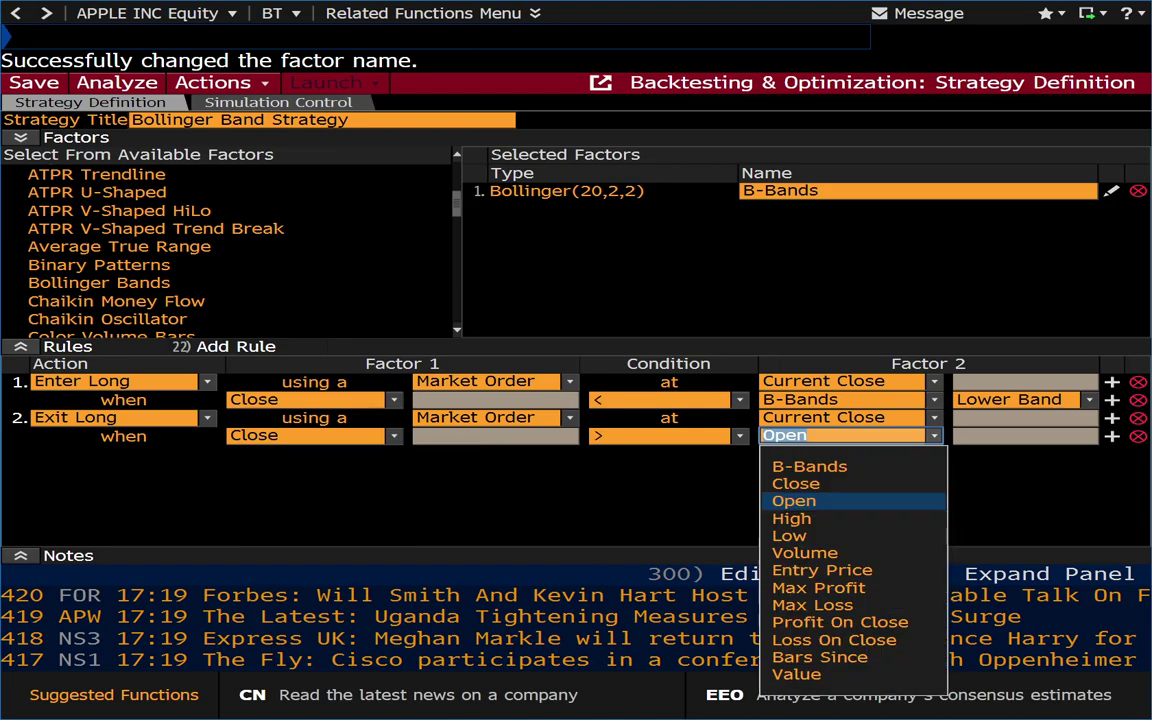
pyautogui.click(809, 472)
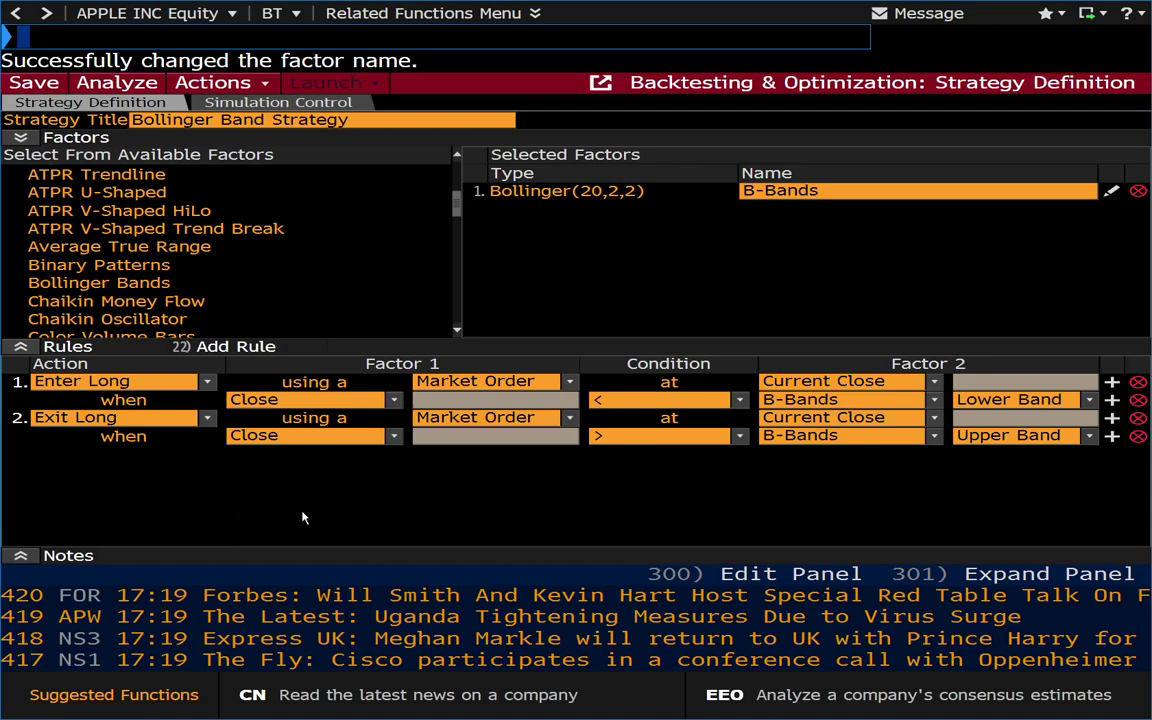
# Step: Save the Bollinger Band strategy and open its simulation control settings
pyautogui.click(40, 84)
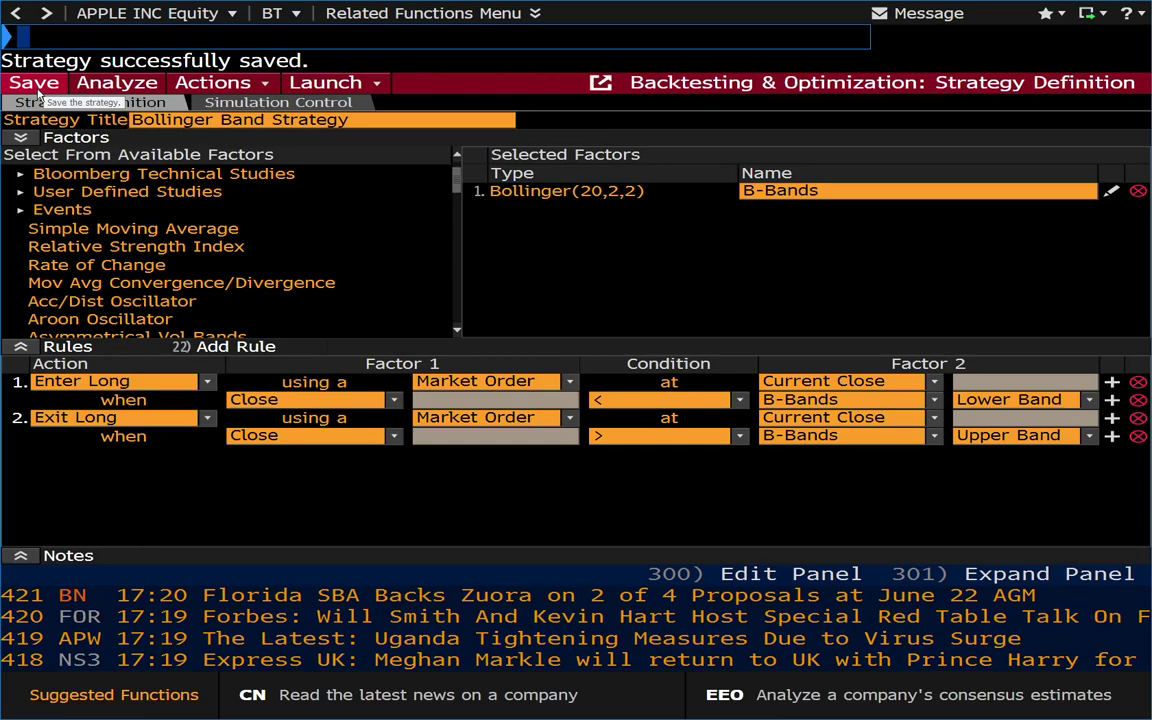
pyautogui.click(206, 102)
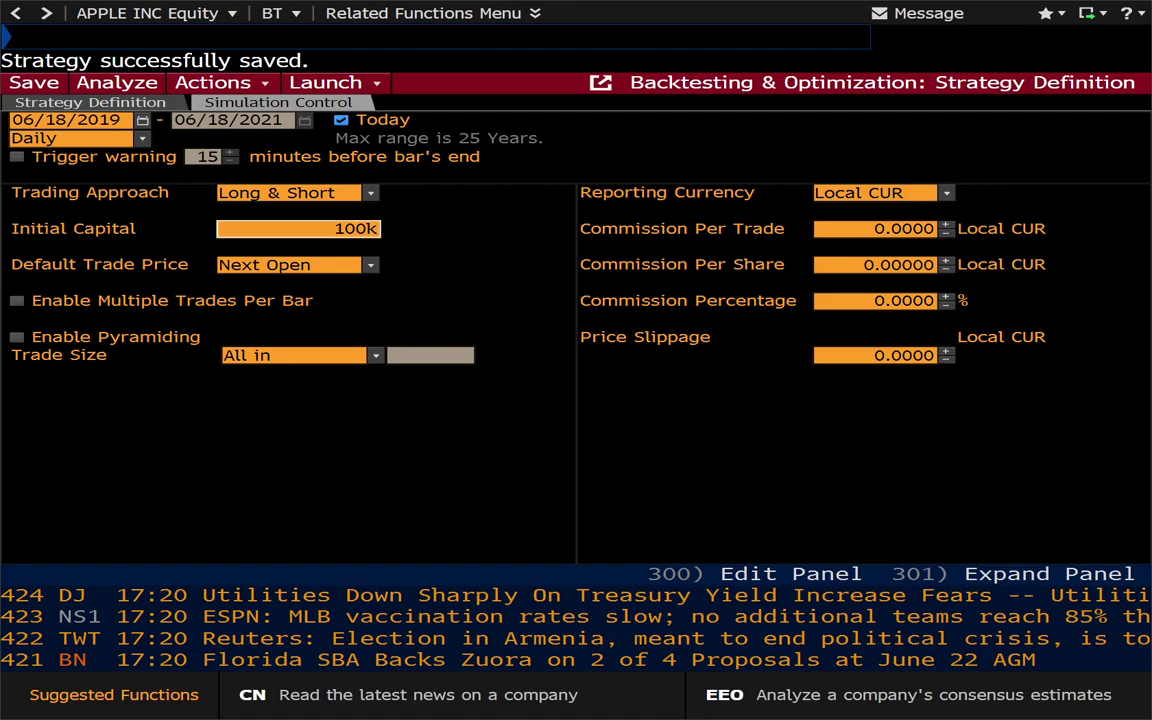
# Step: Set the simulation's initial capital to 5k and enable multiple trades per bar
pyautogui.click(260, 228)
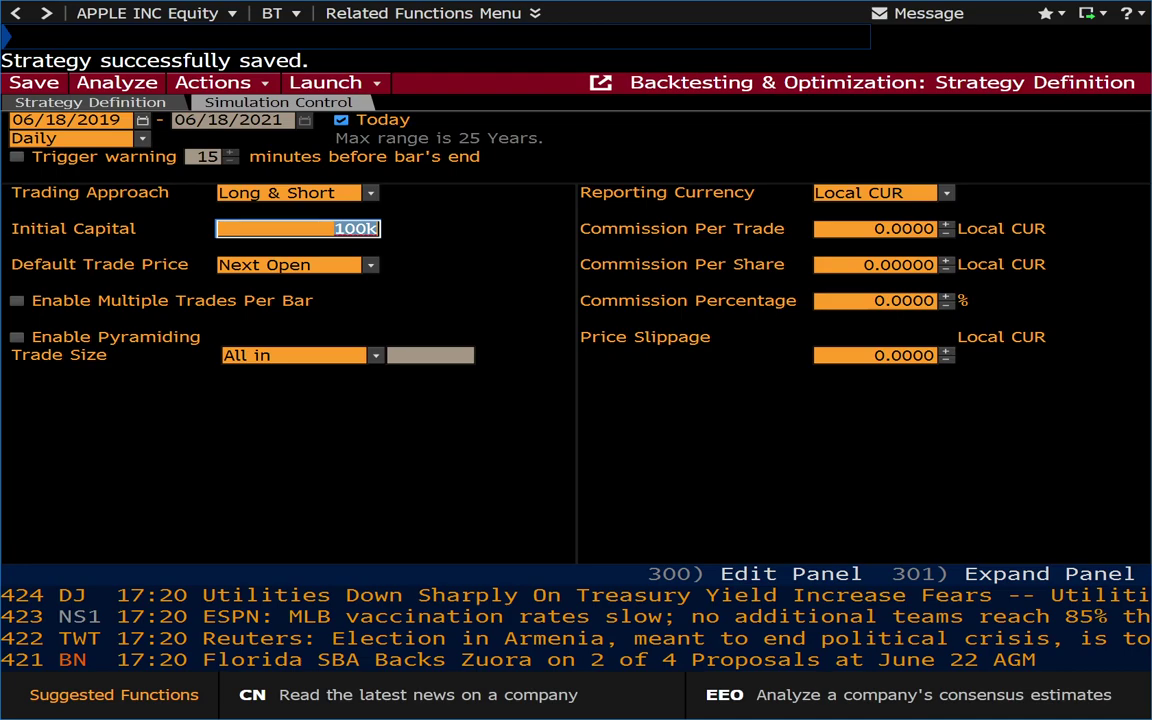
pyautogui.write('5k')
pyautogui.press('Return')
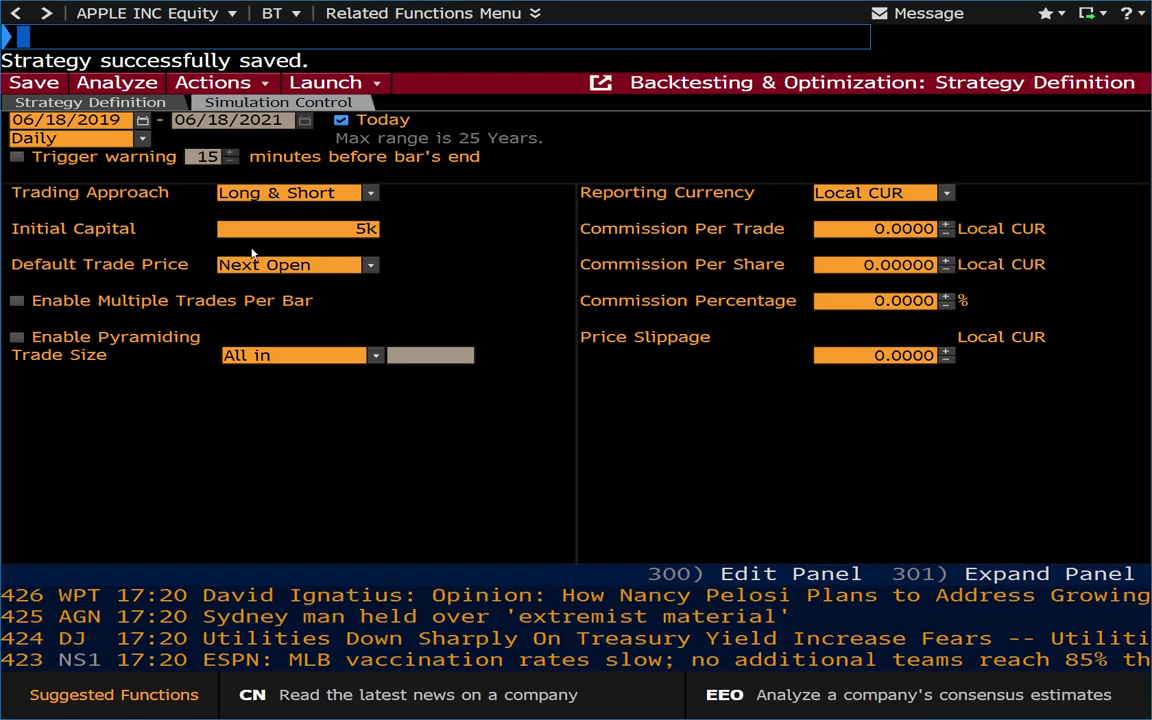
pyautogui.click(16, 302)
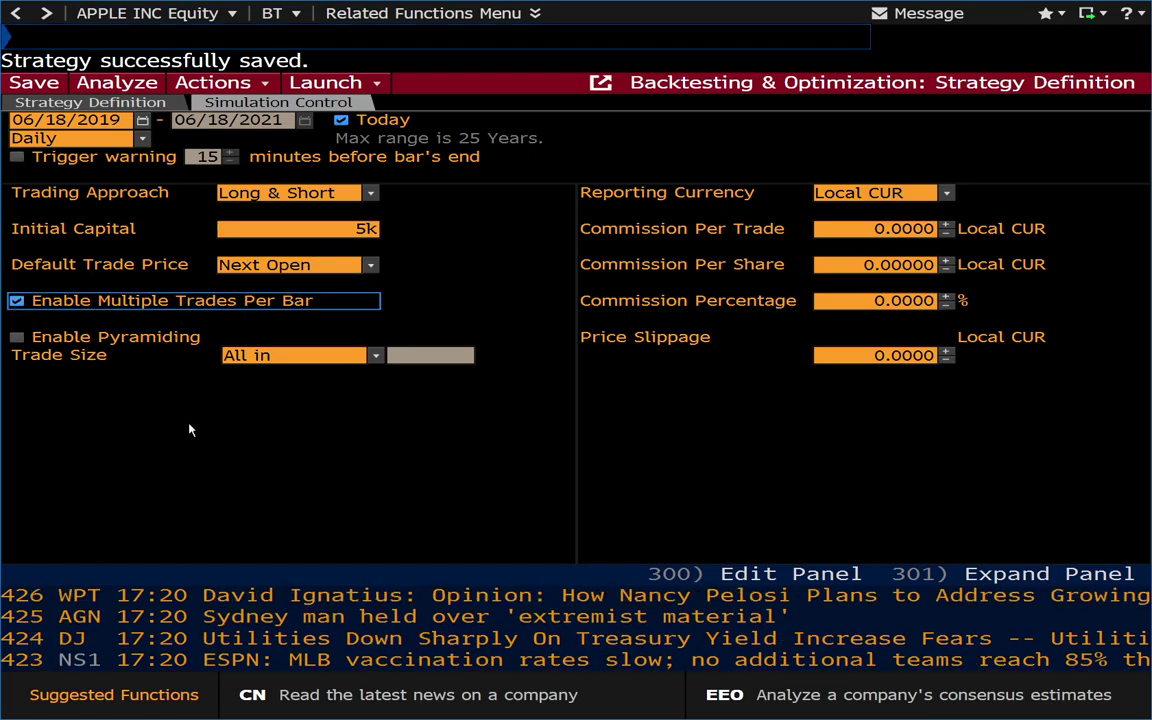
# Step: Keep the trade size at All in and set the simulation's start date to 06/18/2010
pyautogui.click(300, 356)
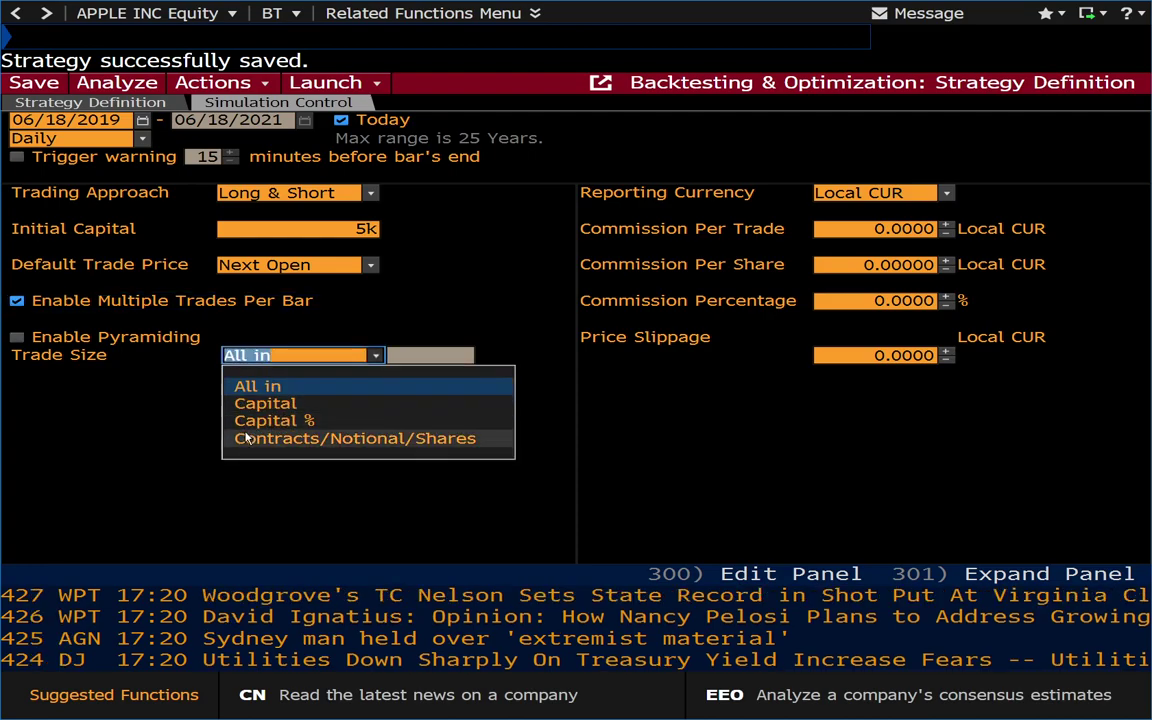
pyautogui.click(140, 388)
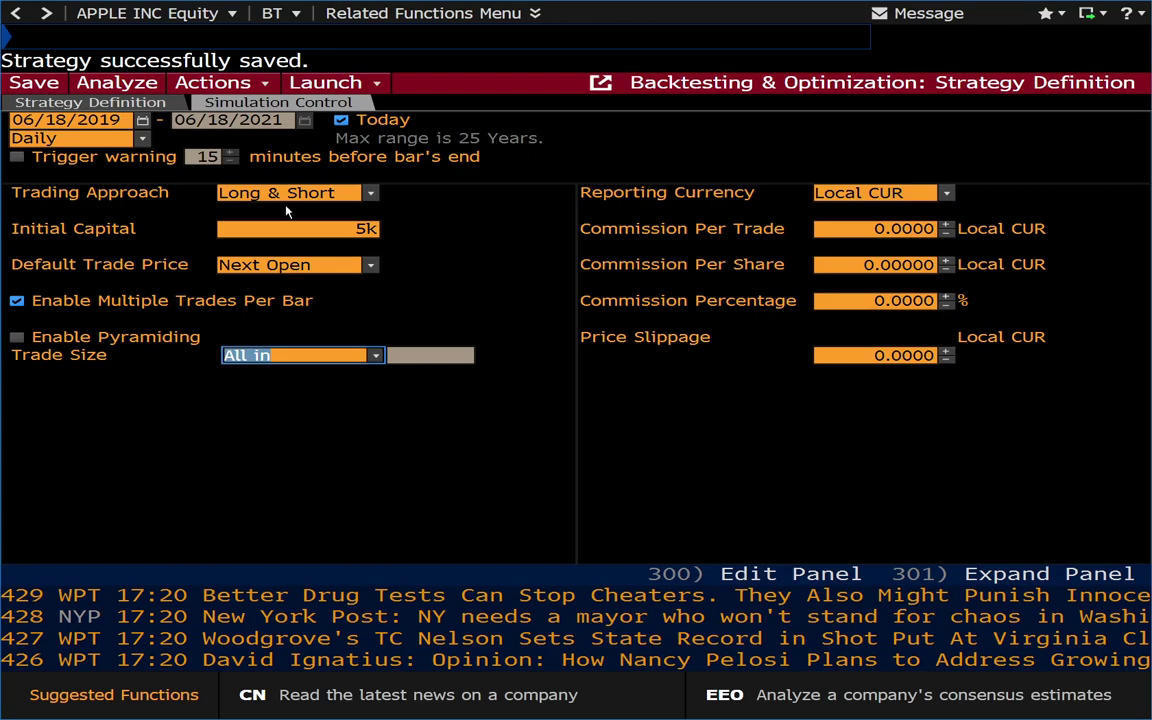
pyautogui.click(105, 119)
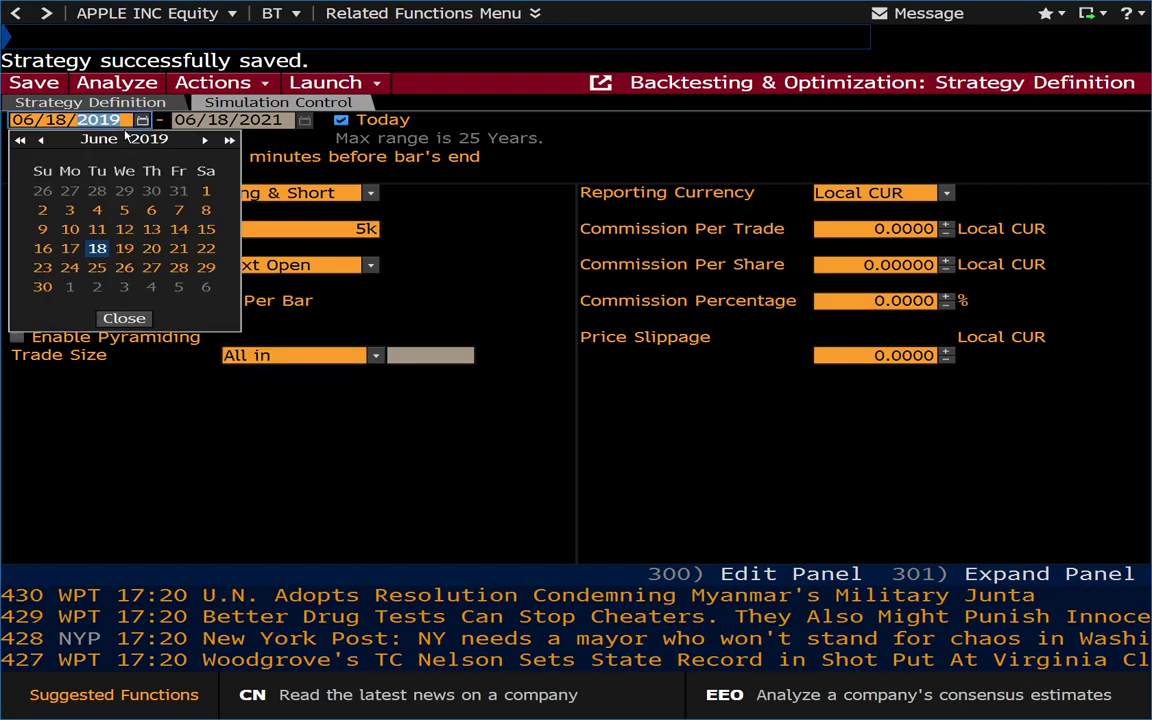
pyautogui.write('2010')
pyautogui.press('Return')
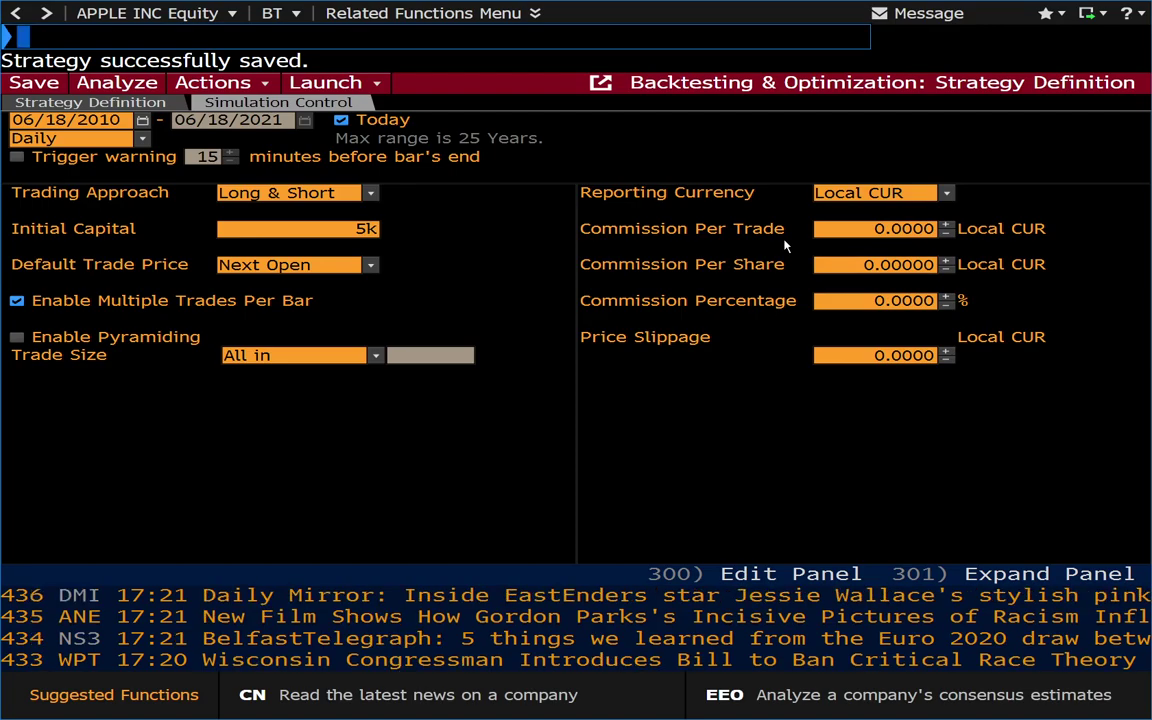
pyautogui.click(820, 229)
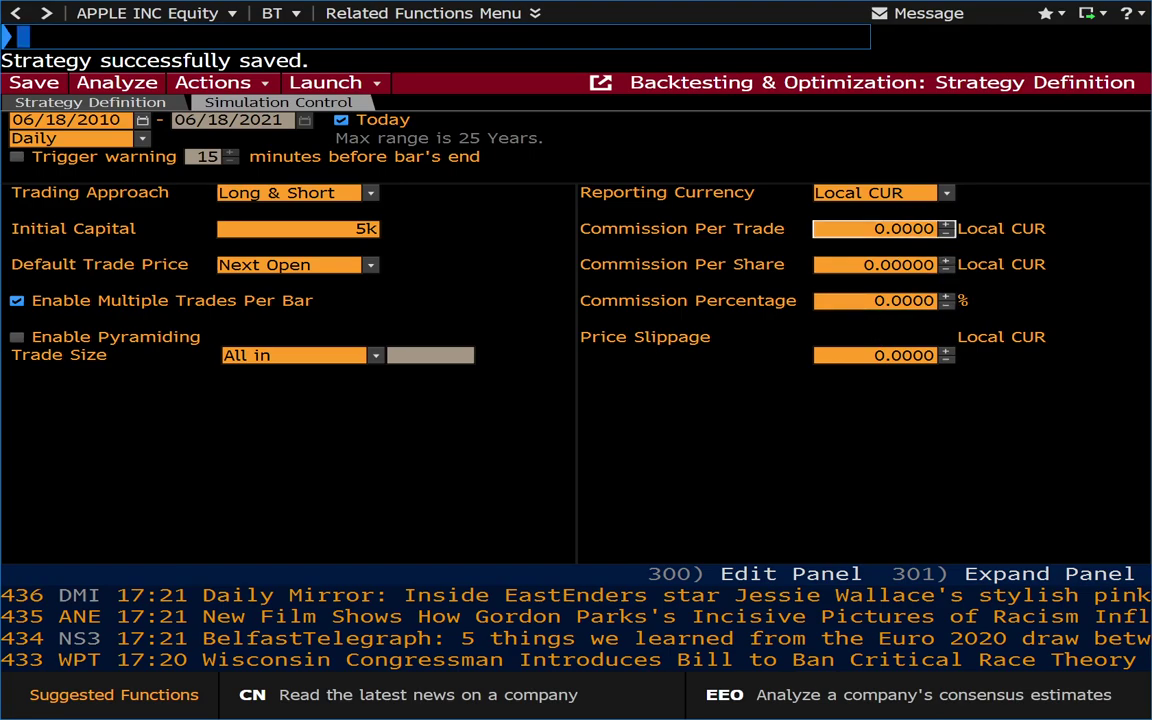
pyautogui.click(860, 265)
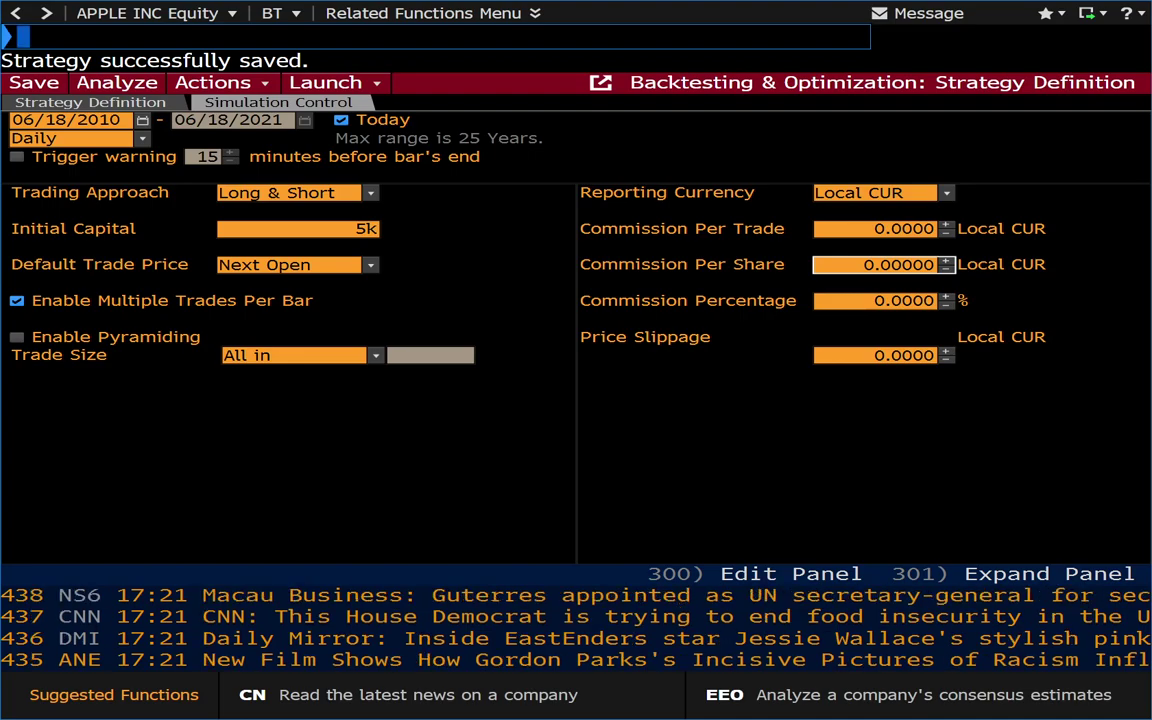
pyautogui.click(838, 301)
pyautogui.click(828, 380)
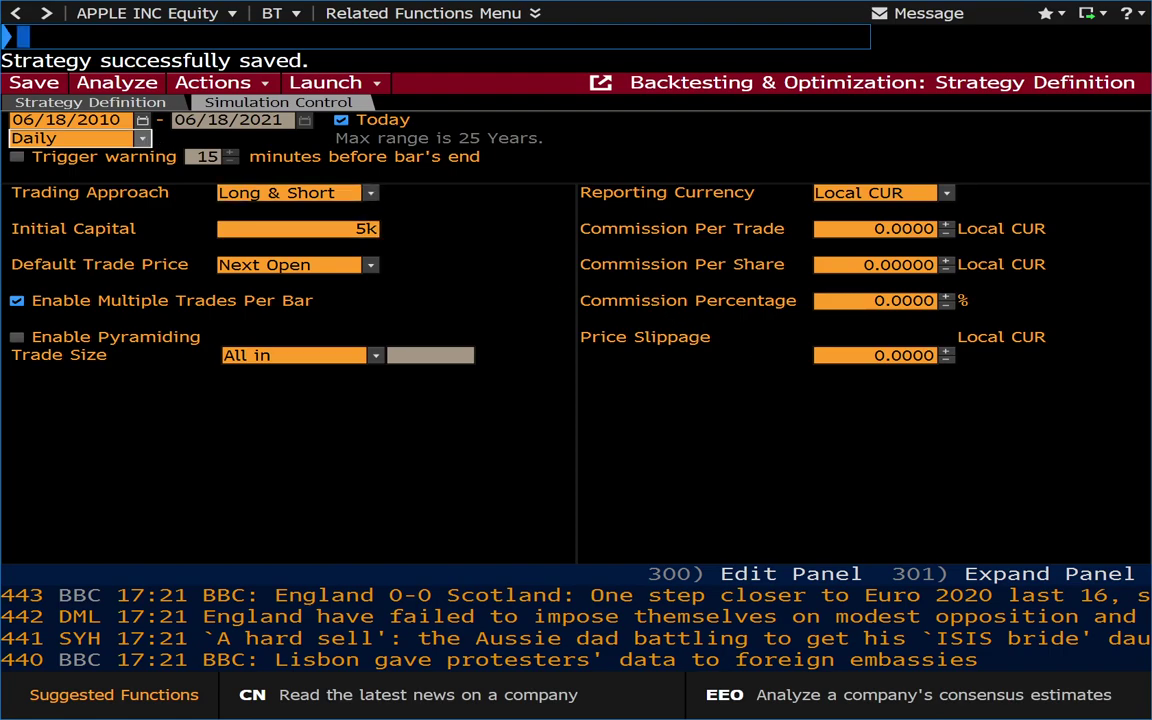
# Step: Return to the strategy definition and run the backtest analysis of the Bollinger Band Strategy on Apple
pyautogui.click(85, 108)
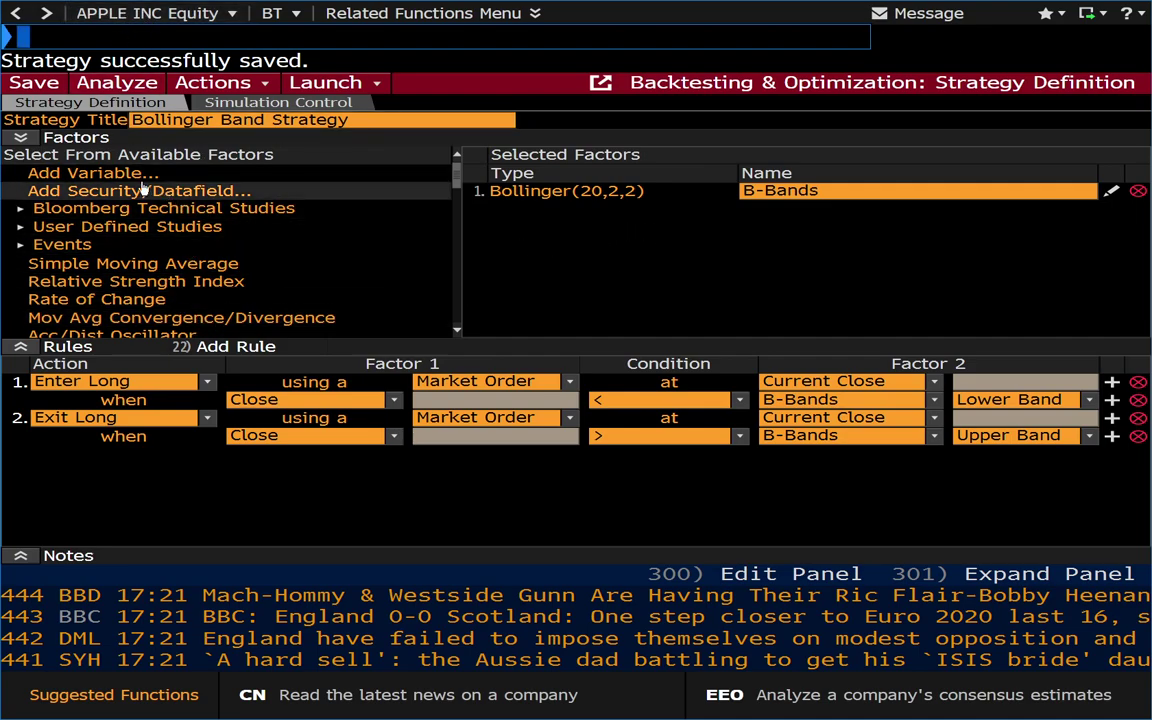
pyautogui.click(80, 84)
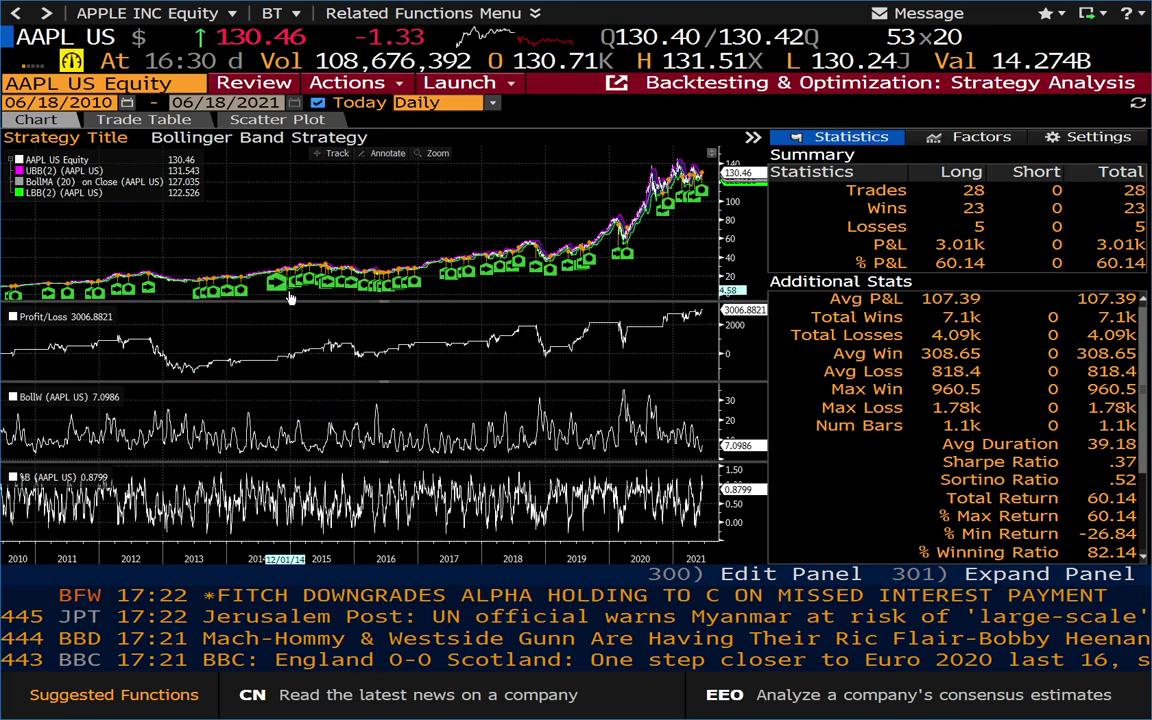
pyautogui.moveTo(362, 290)
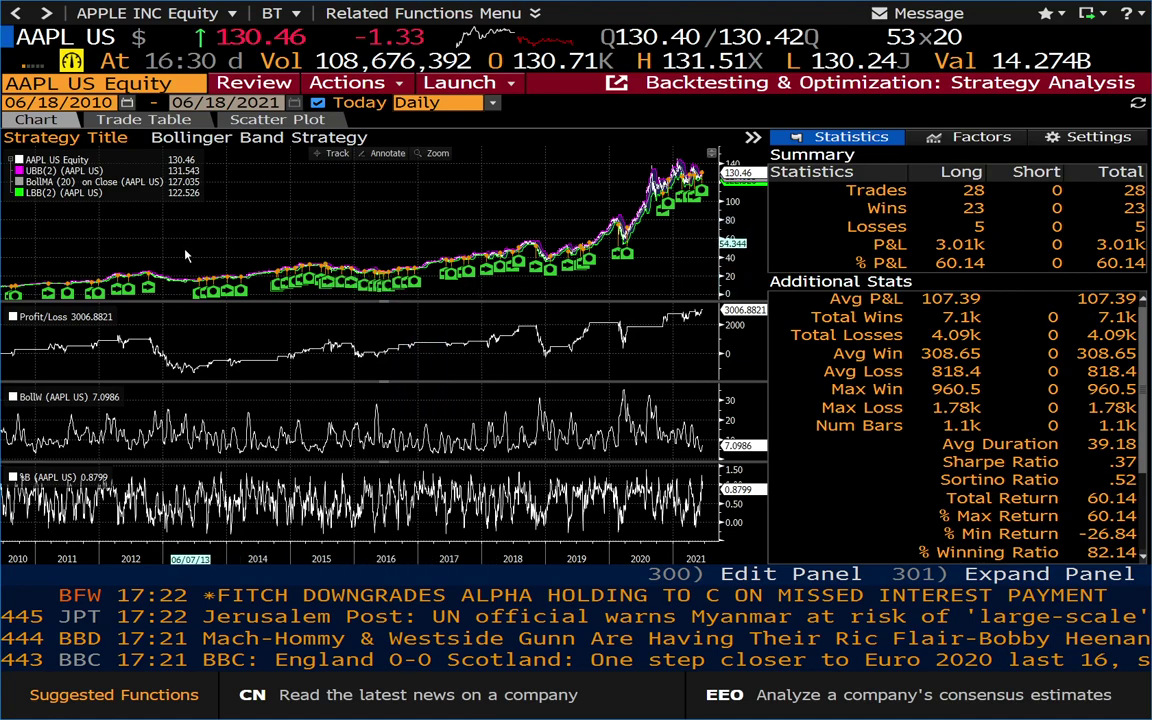
# Step: Zoom the results chart to about mid-2014 through September 2015 and inspect the October 2014 trade markers
pyautogui.click(432, 153)
pyautogui.moveTo(229, 240); pyautogui.dragTo(306, 240)
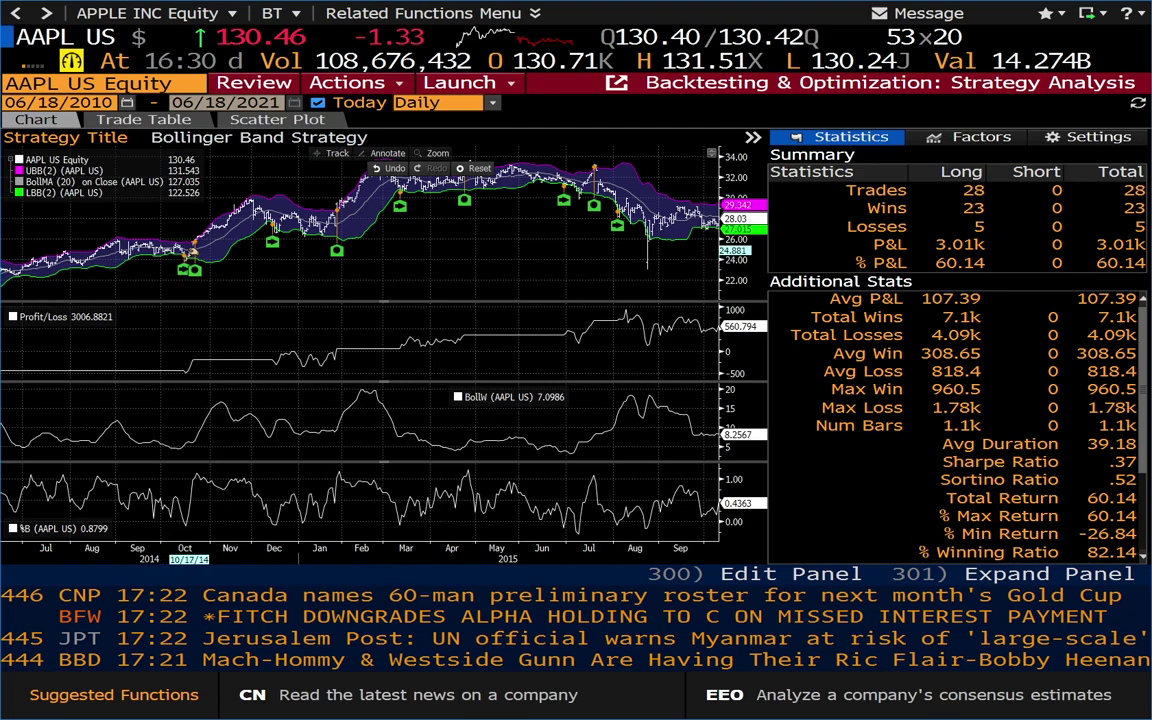
pyautogui.moveTo(196, 246)
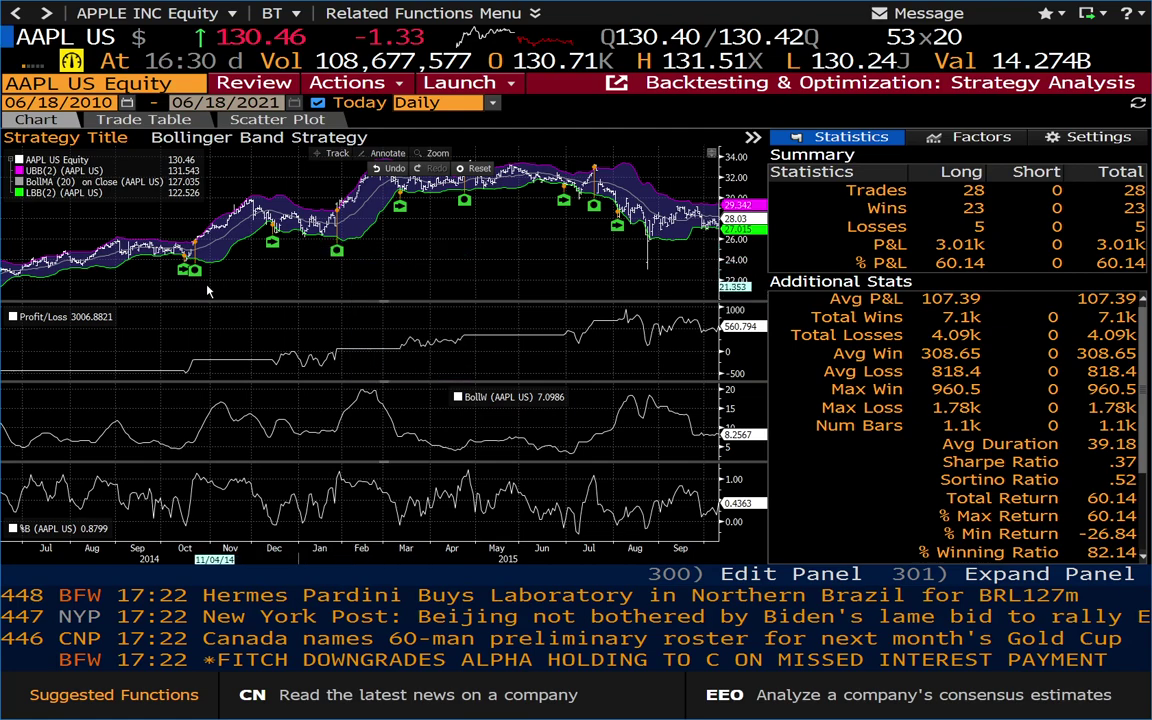
pyautogui.moveTo(185, 278)
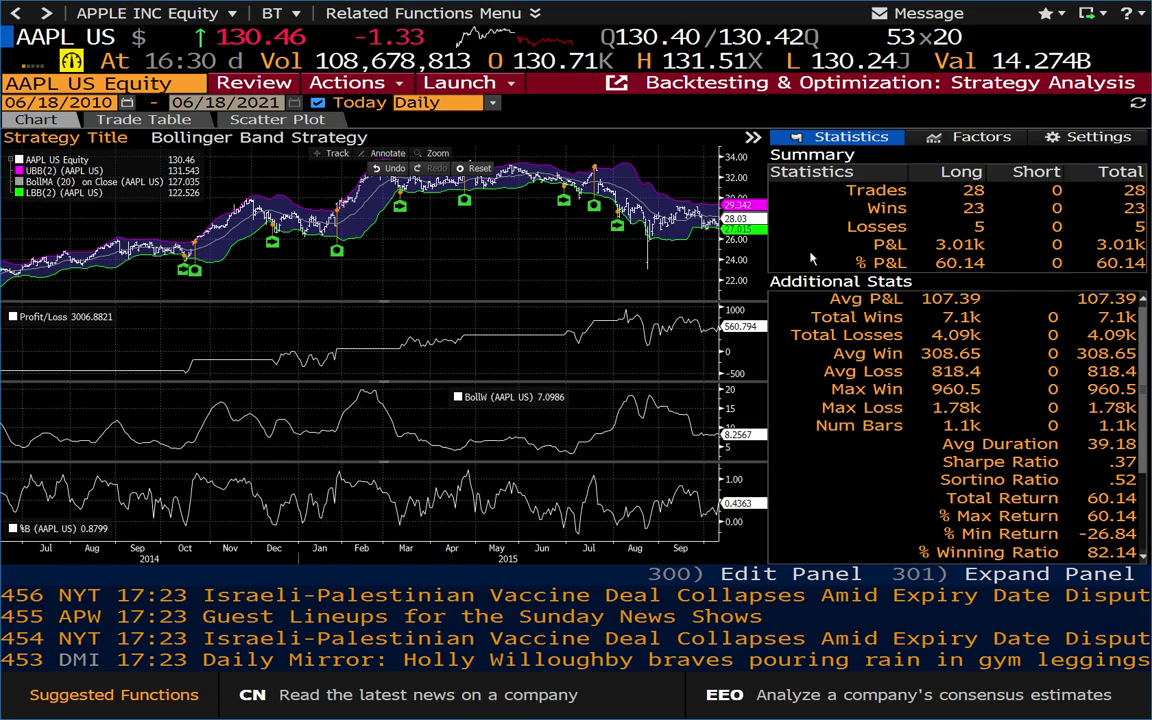
# Step: Review the Apple backtest's trade table from the latest trades to the earliest
pyautogui.click(150, 122)
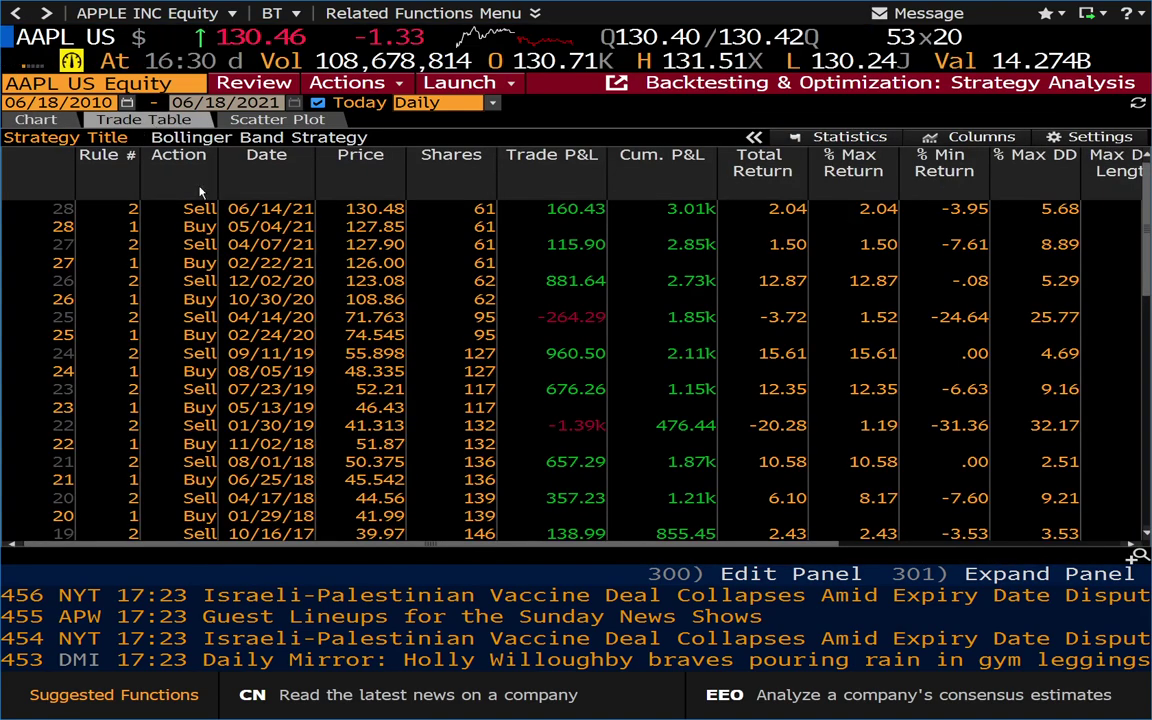
pyautogui.scroll(-6, 278, 295)
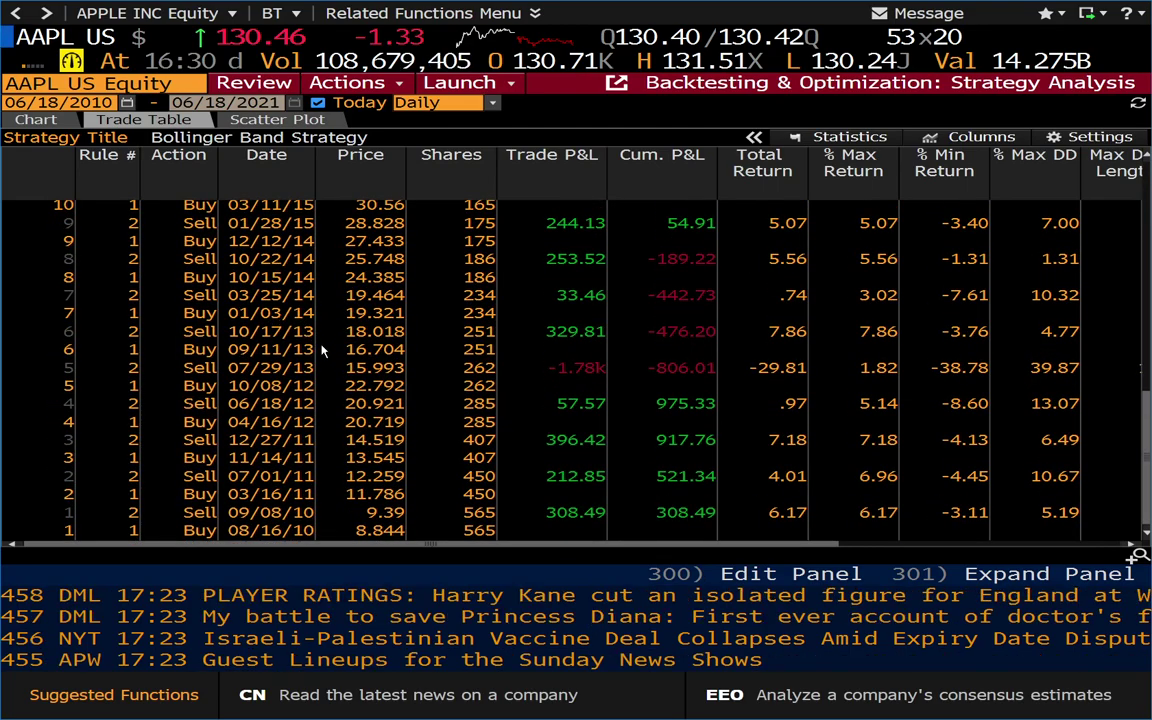
pyautogui.scroll(6, 322, 350)
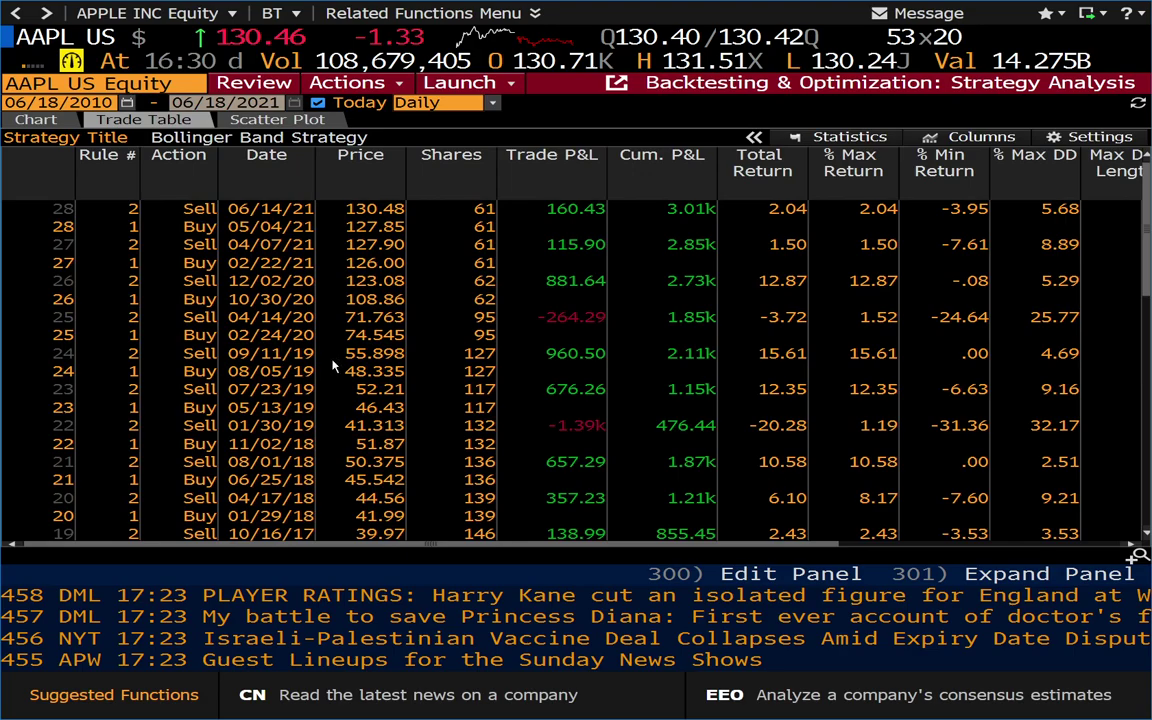
pyautogui.scroll(-6, 328, 370)
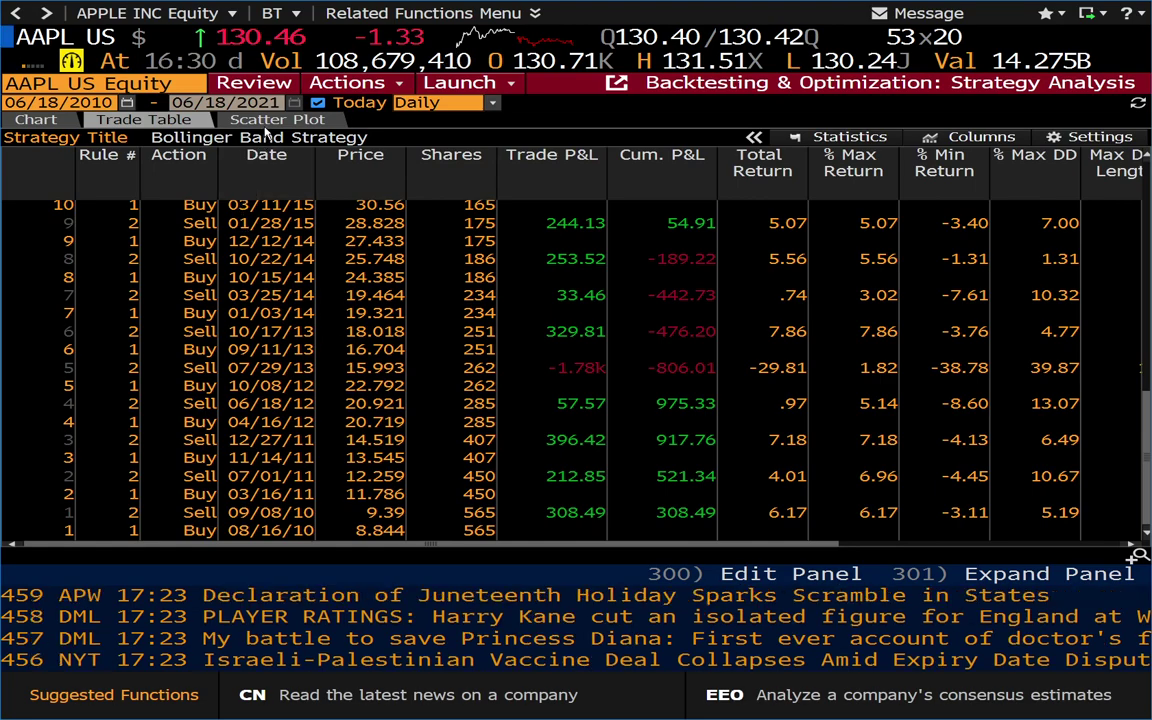
# Step: Examine the scatter plot of Apple trade P&L, and recheck the strategy definition before returning to the results chart
pyautogui.click(274, 121)
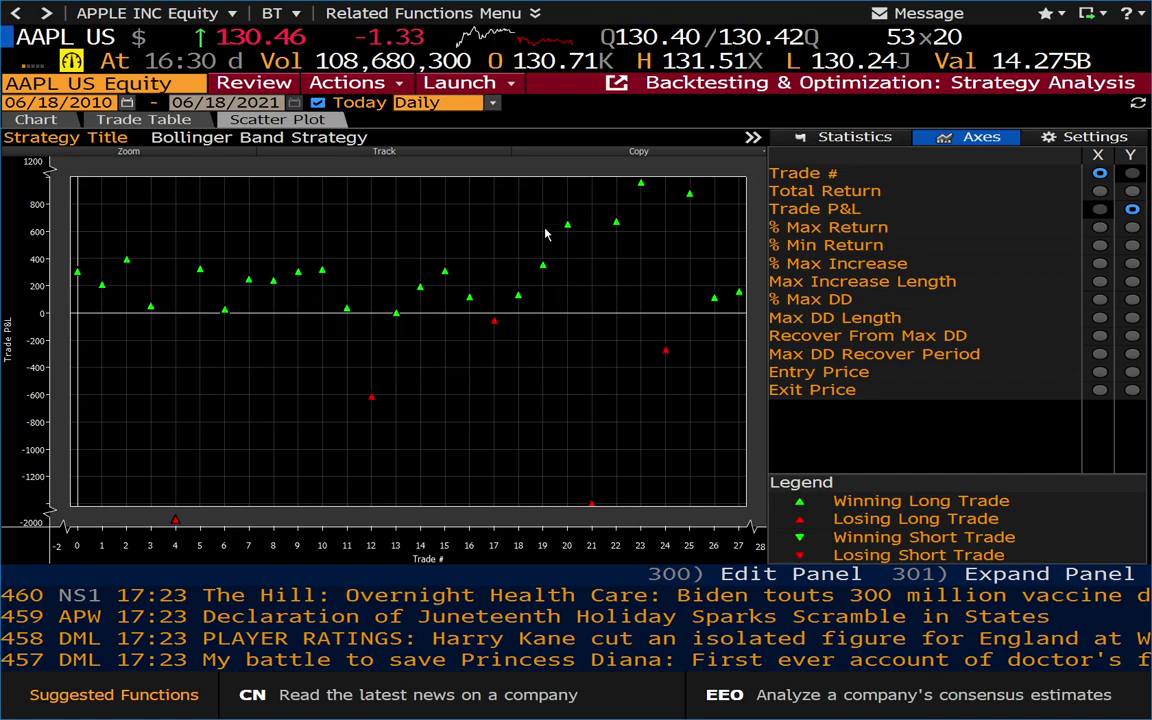
pyautogui.click(55, 121)
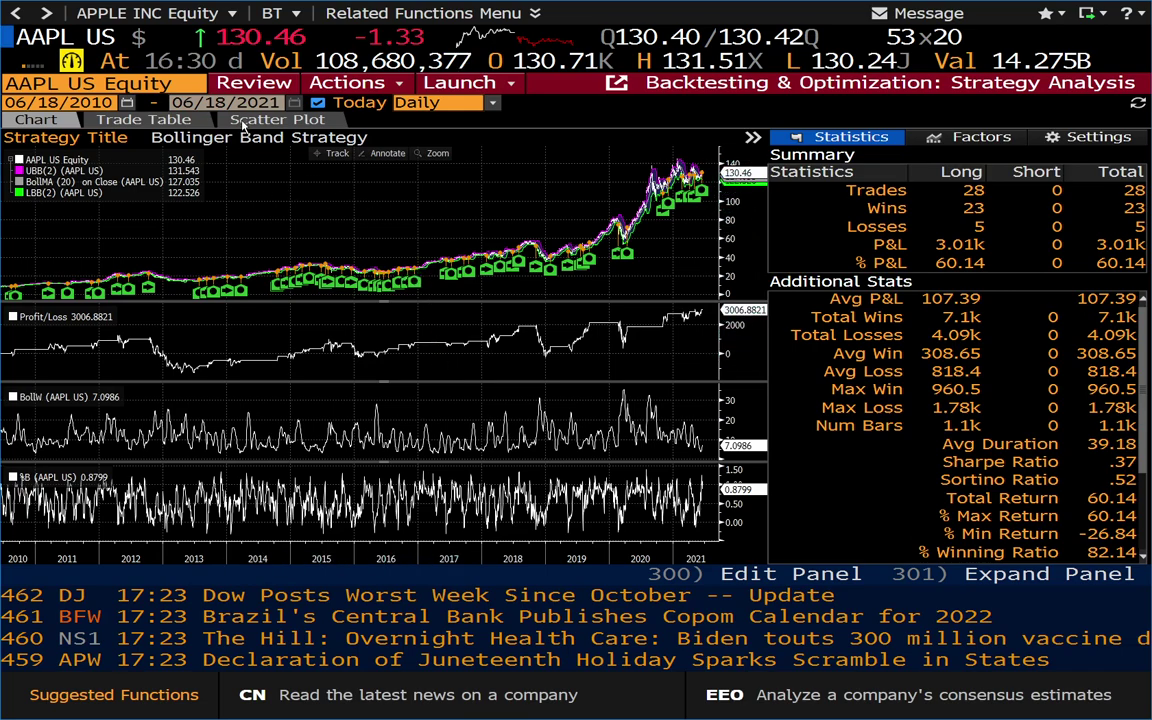
pyautogui.click(239, 90)
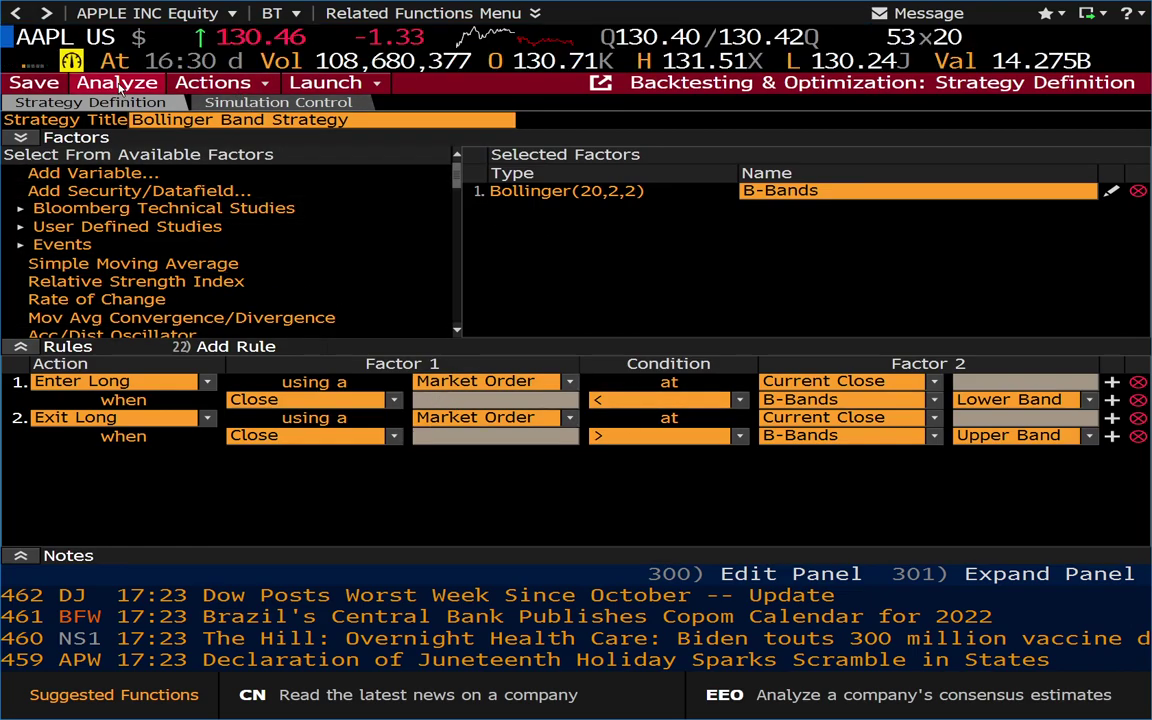
pyautogui.press('Return')
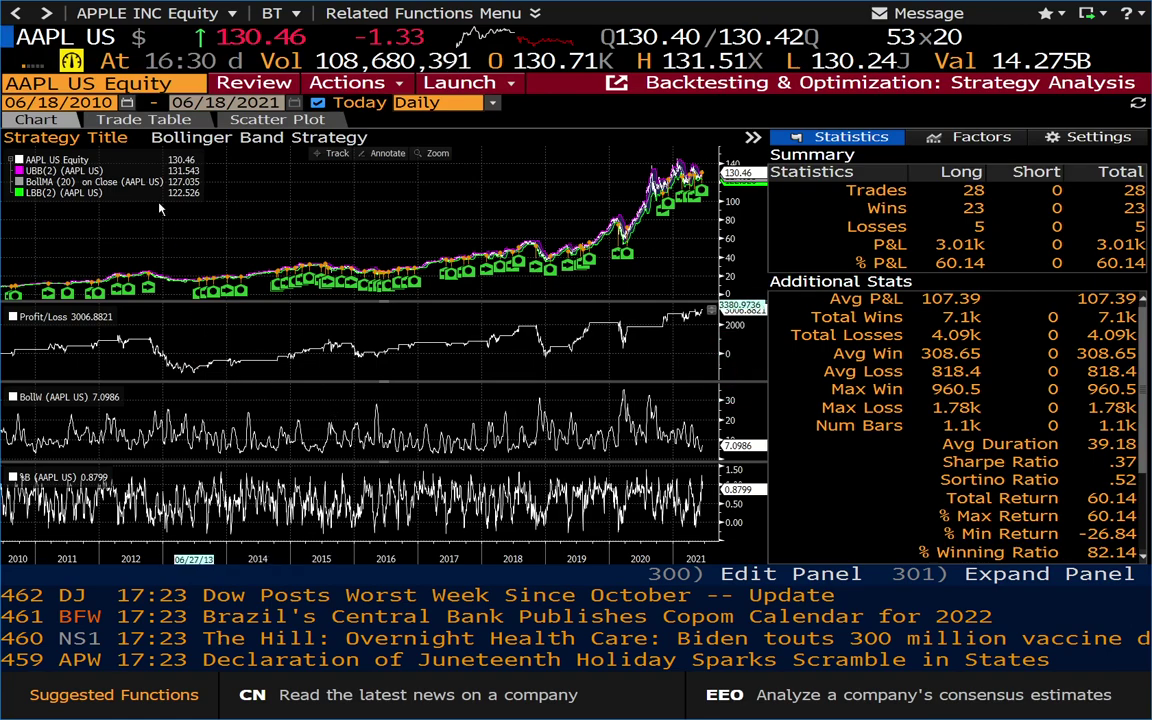
# Step: Change the backtested security to 3M Co (MMM US Equity)
pyautogui.click(100, 83)
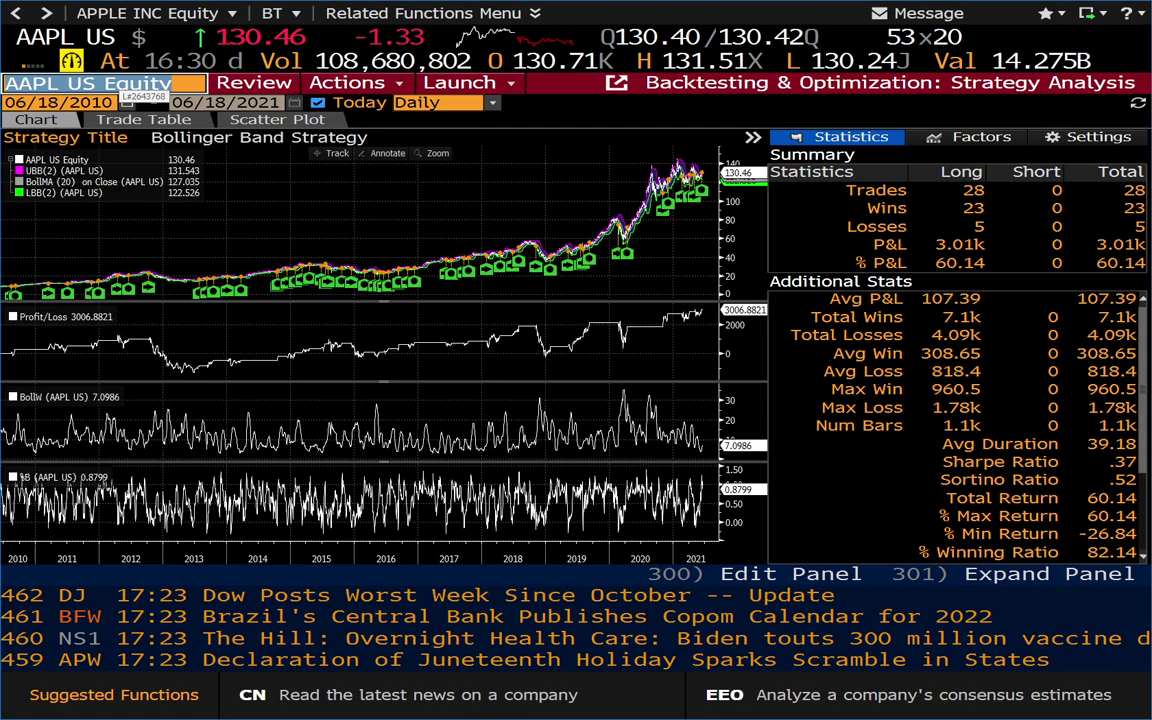
pyautogui.write('mm')
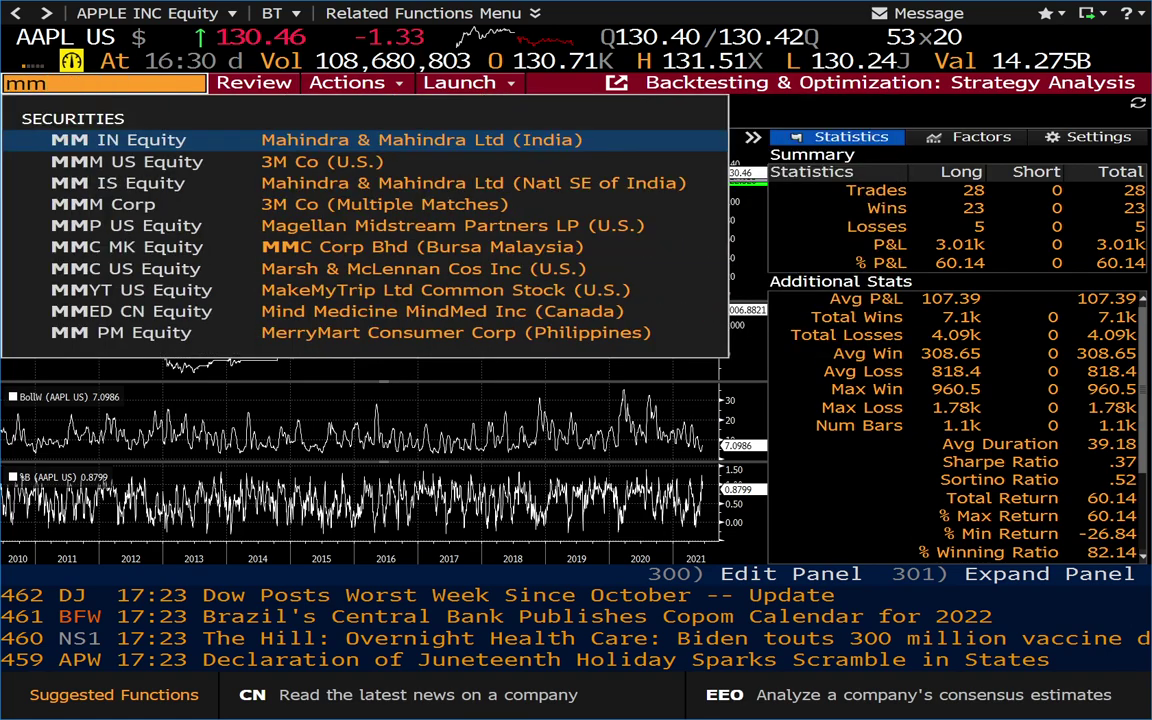
pyautogui.write('m')
pyautogui.click(140, 138)
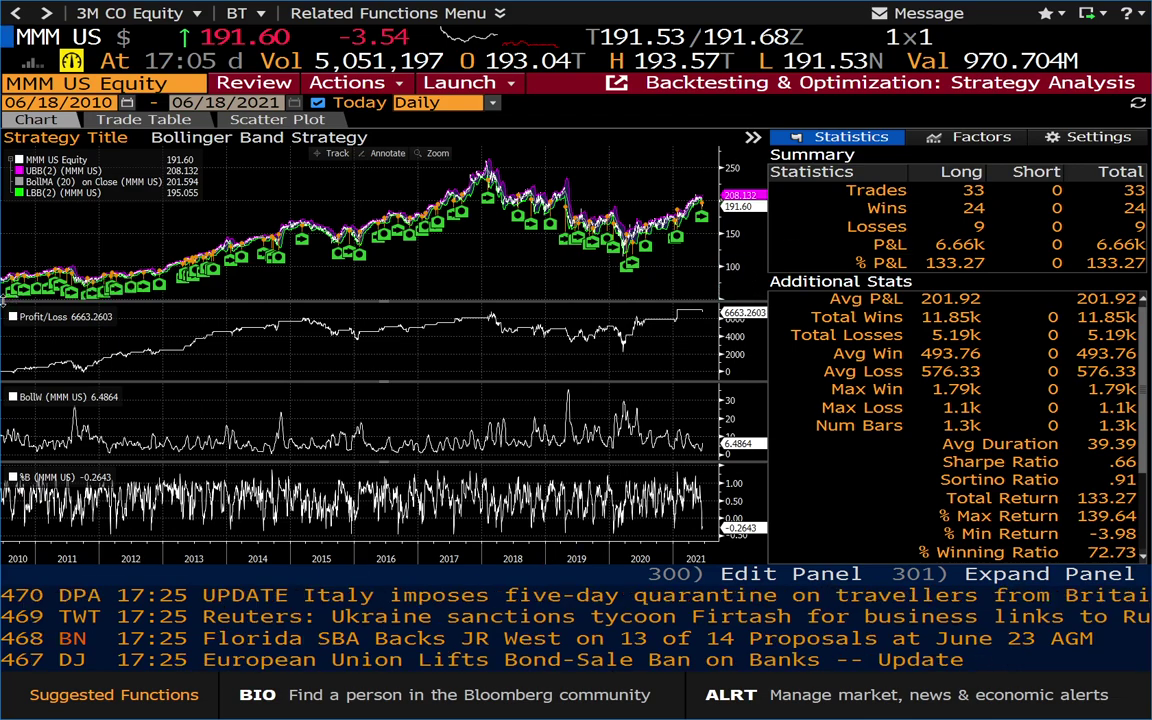
# Step: Inspect the first 3M entry marker and review the full 3M trade table before returning to the chart
pyautogui.moveTo(9, 300)
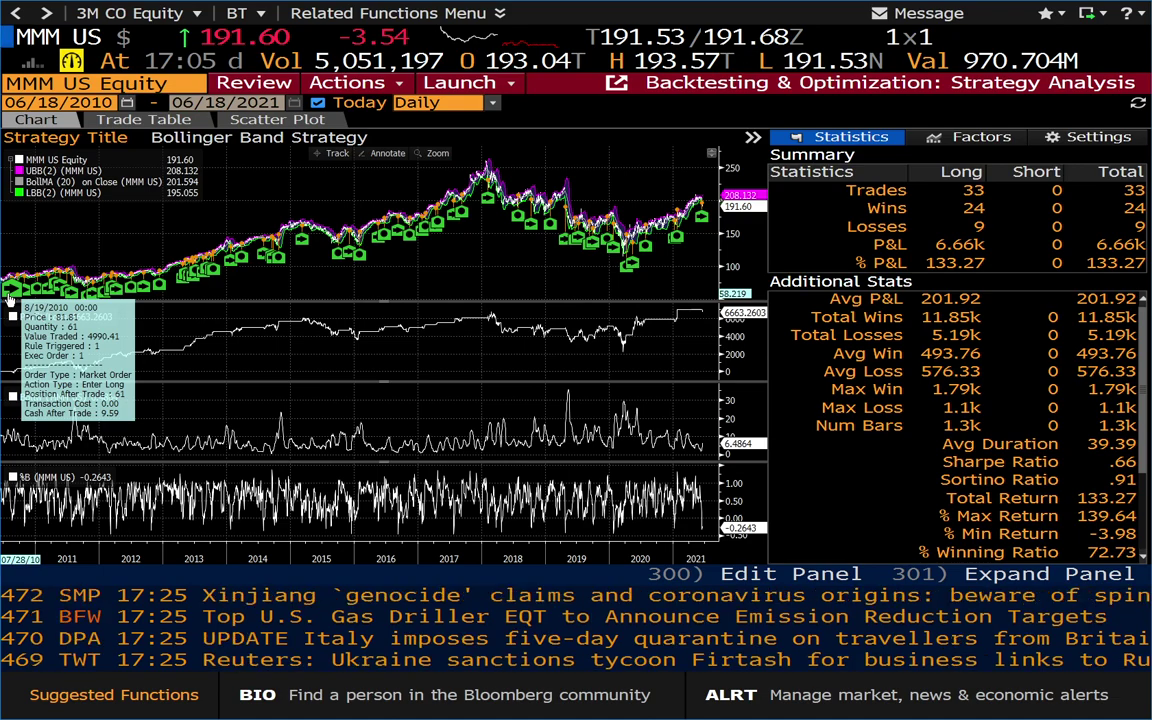
pyautogui.click(145, 119)
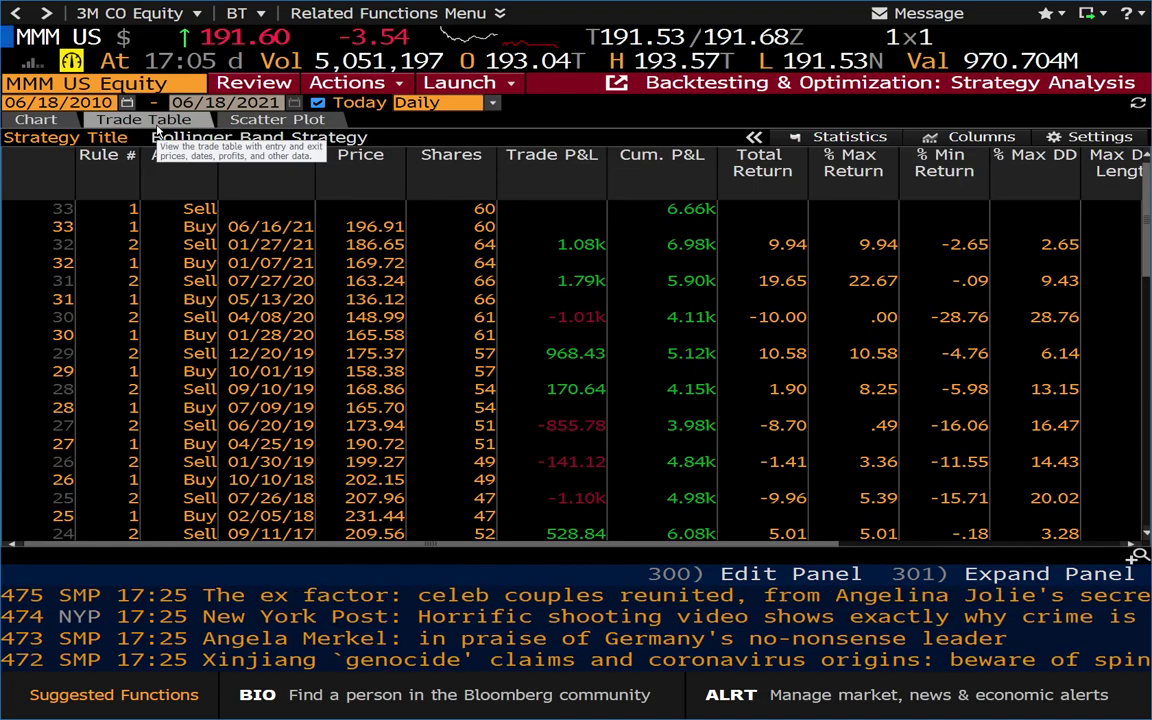
pyautogui.scroll(-10, 203, 286)
pyautogui.scroll(-5, 203, 286)
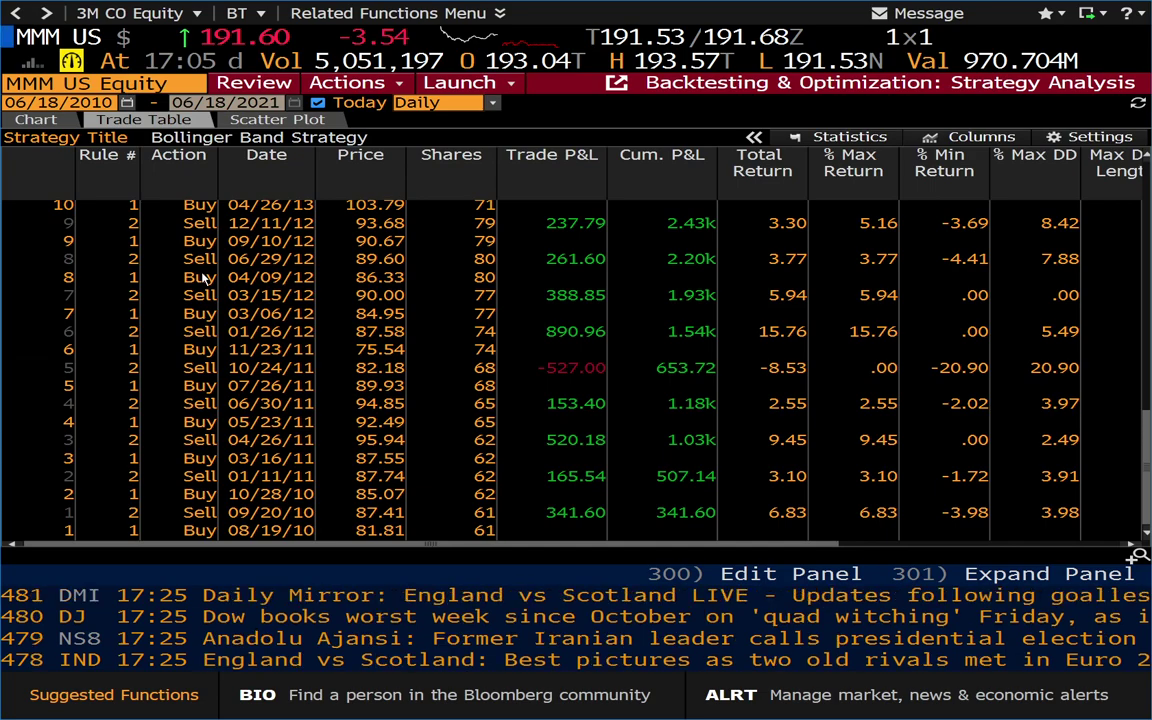
pyautogui.click(37, 120)
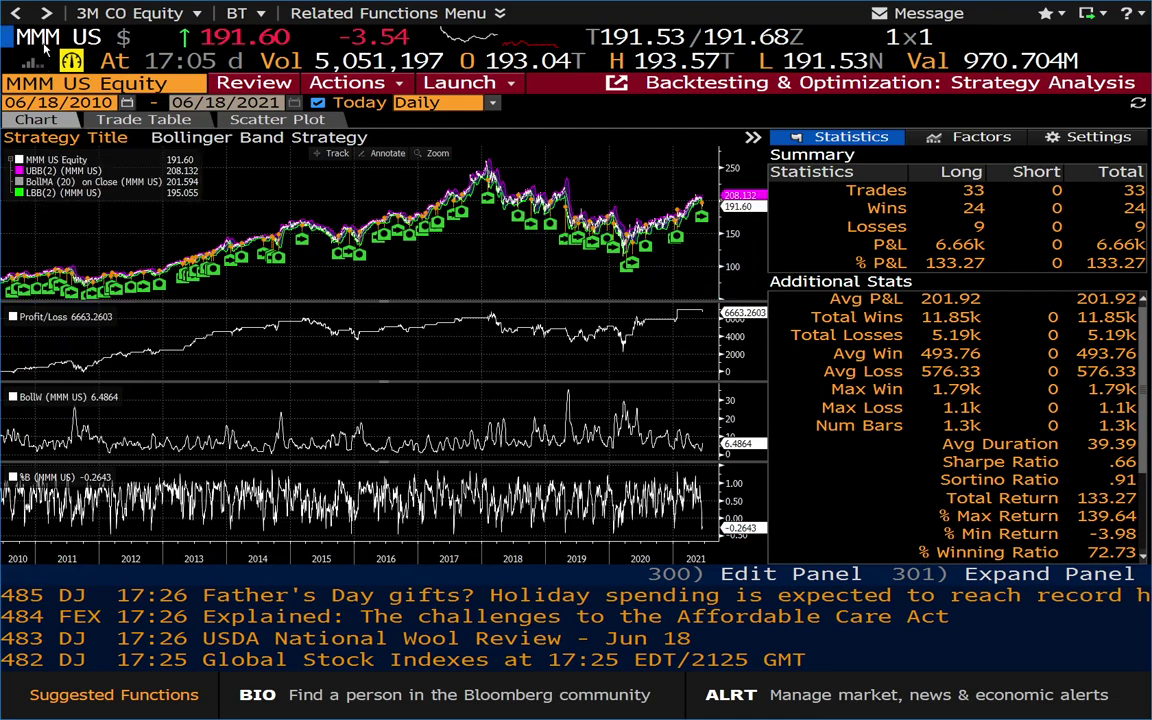
# Step: Open the Total Return Analysis (TRA) for 3M and set the buy date to 06/18/2010
pyautogui.write('TRA')
pyautogui.press('Return')
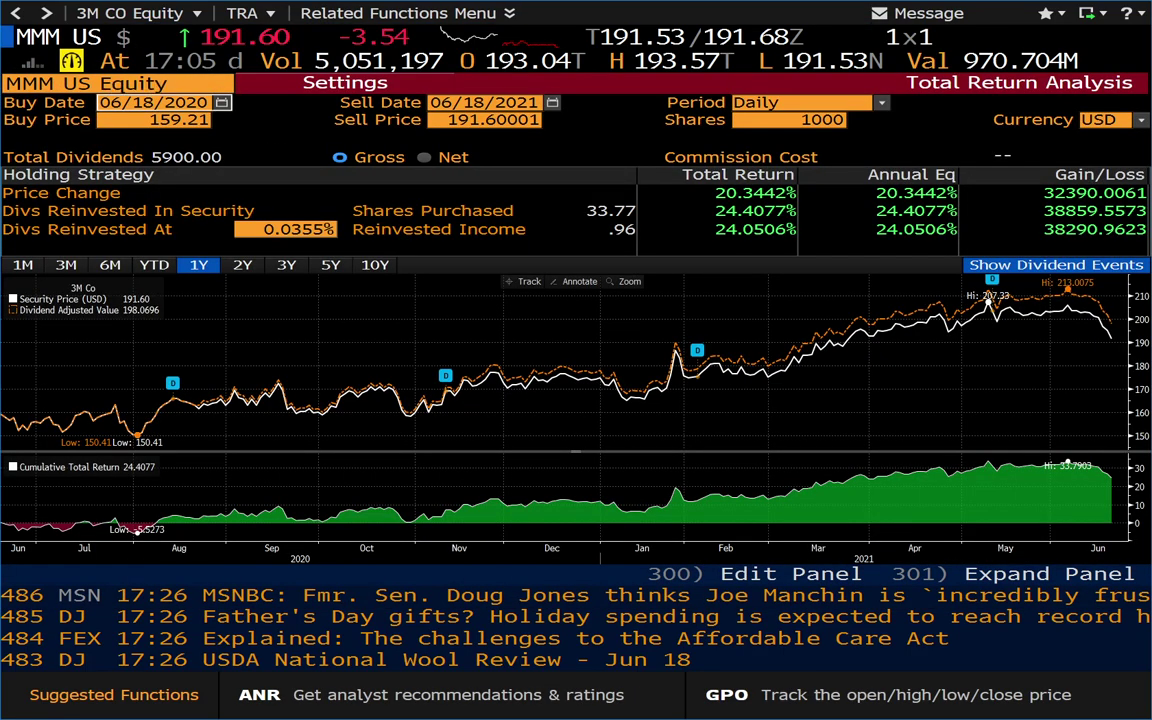
pyautogui.click(141, 102)
pyautogui.write('19/')
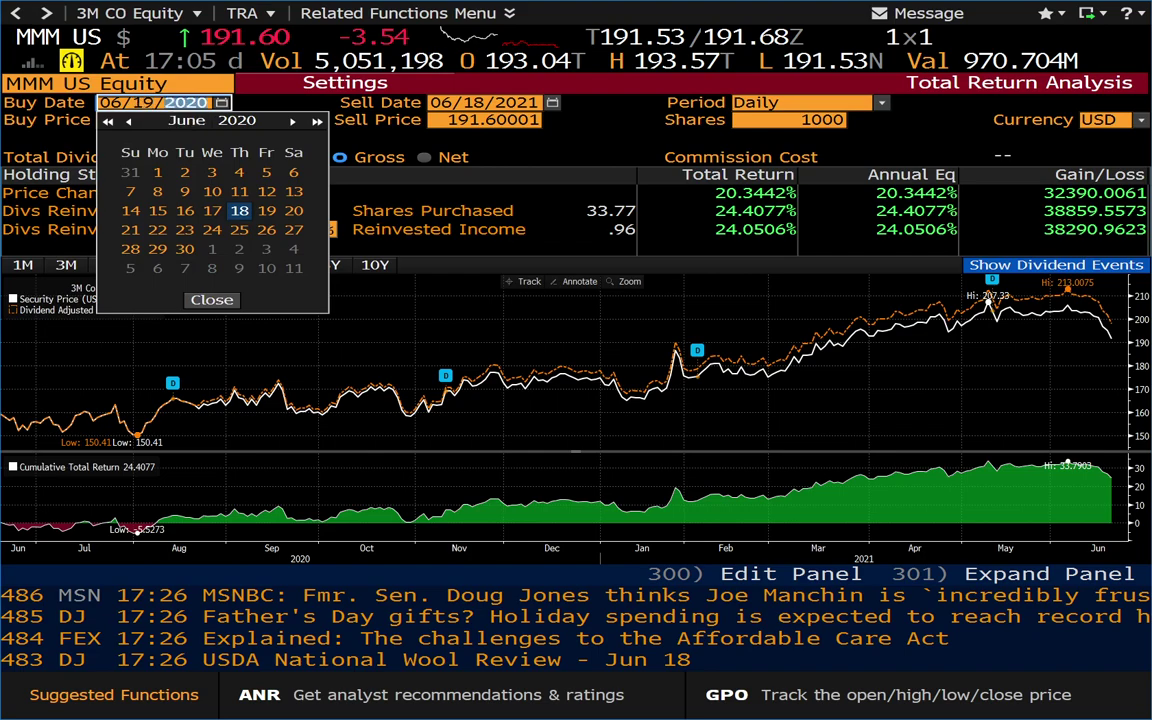
pyautogui.write('2010')
pyautogui.press('Return')
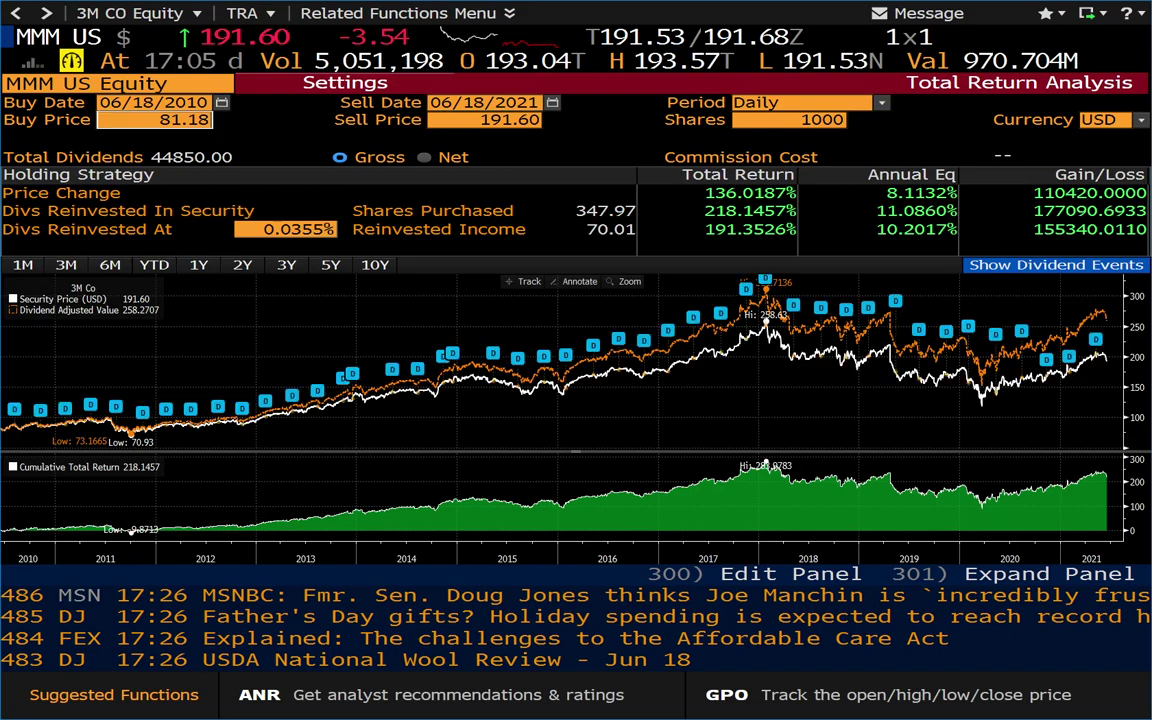
pyautogui.click(155, 119)
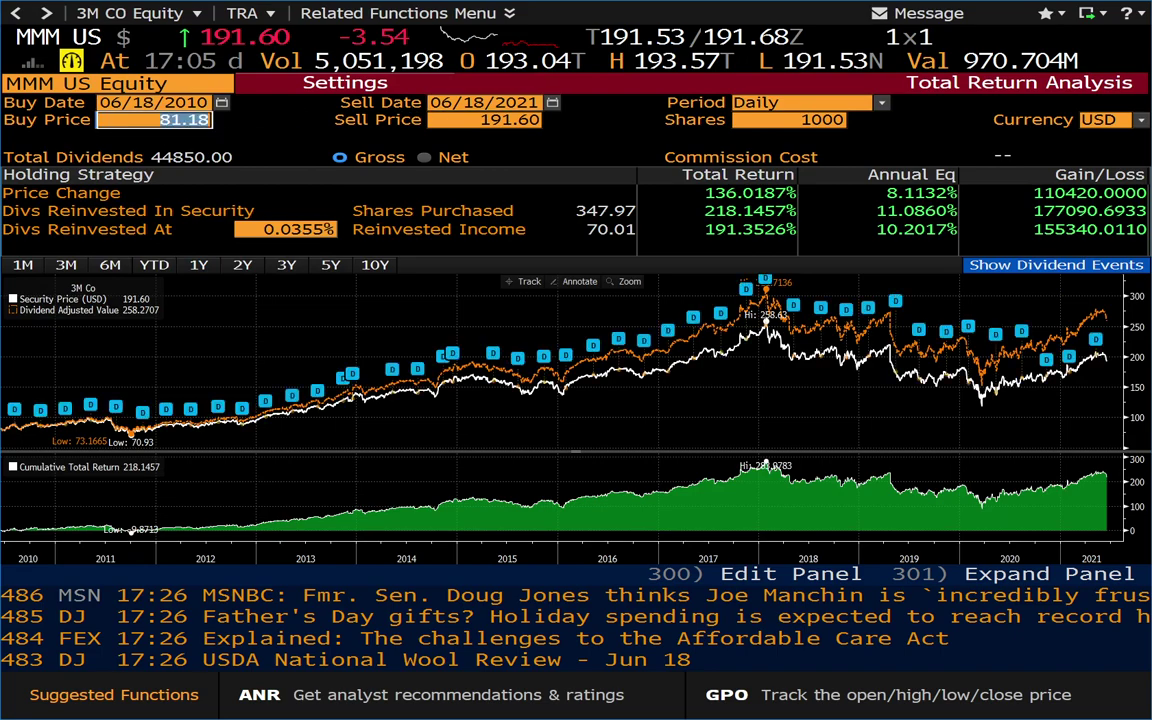
# Step: Set the 3M buy price to 81.81 and the number of shares to 61
pyautogui.write('81')
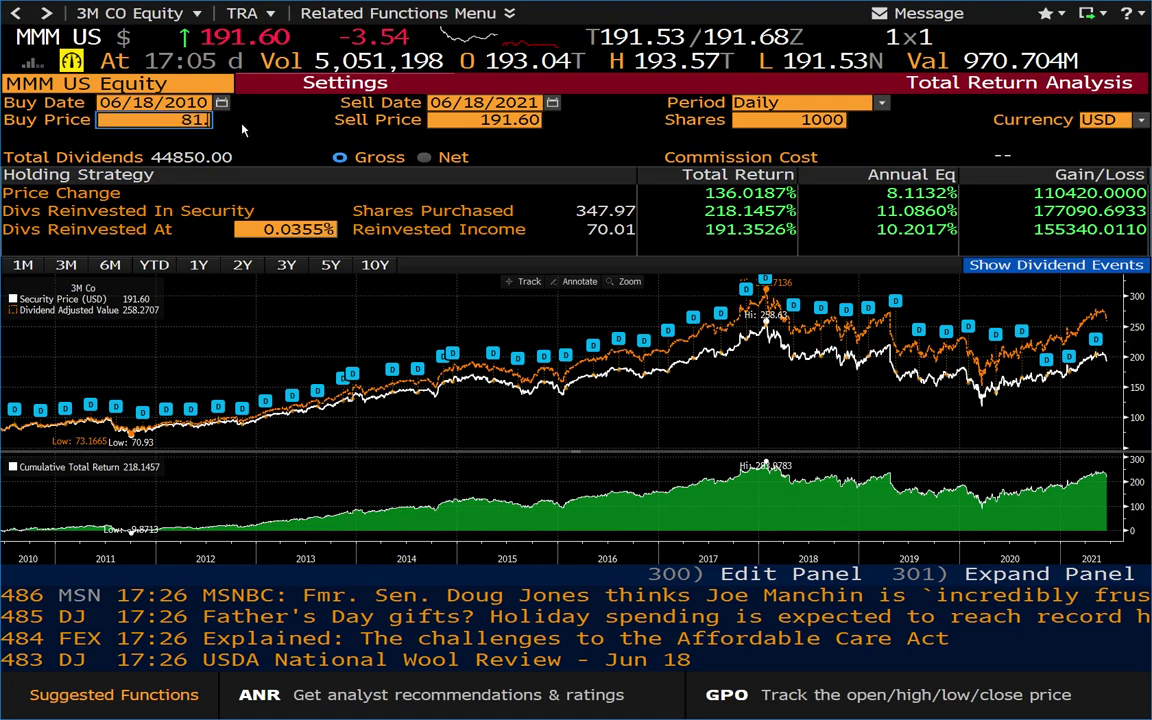
pyautogui.write('.81')
pyautogui.press('Return')
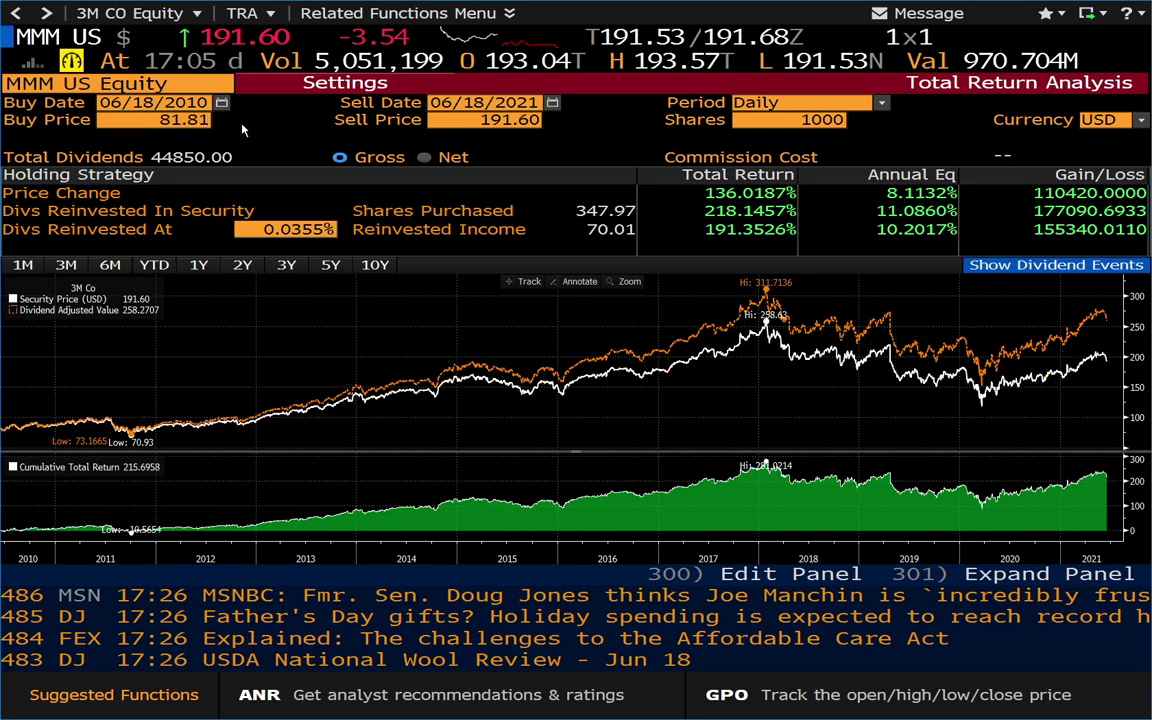
pyautogui.click(800, 119)
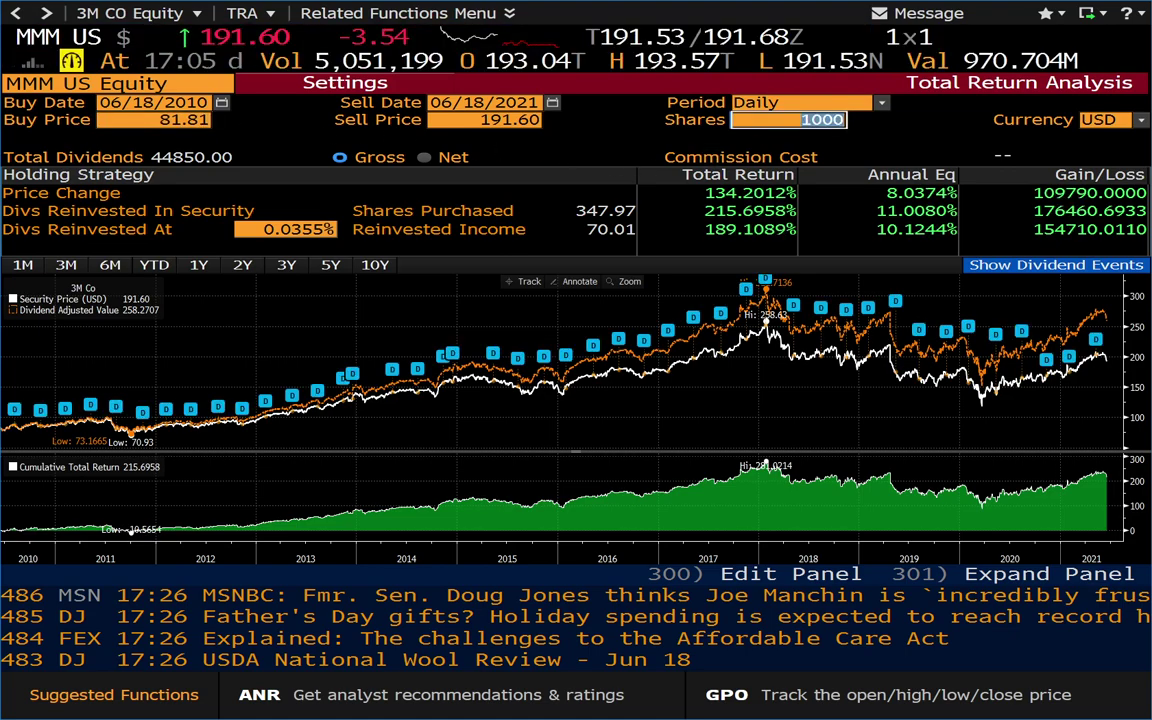
pyautogui.press('BackSpace')
pyautogui.write('61')
pyautogui.press('Return')
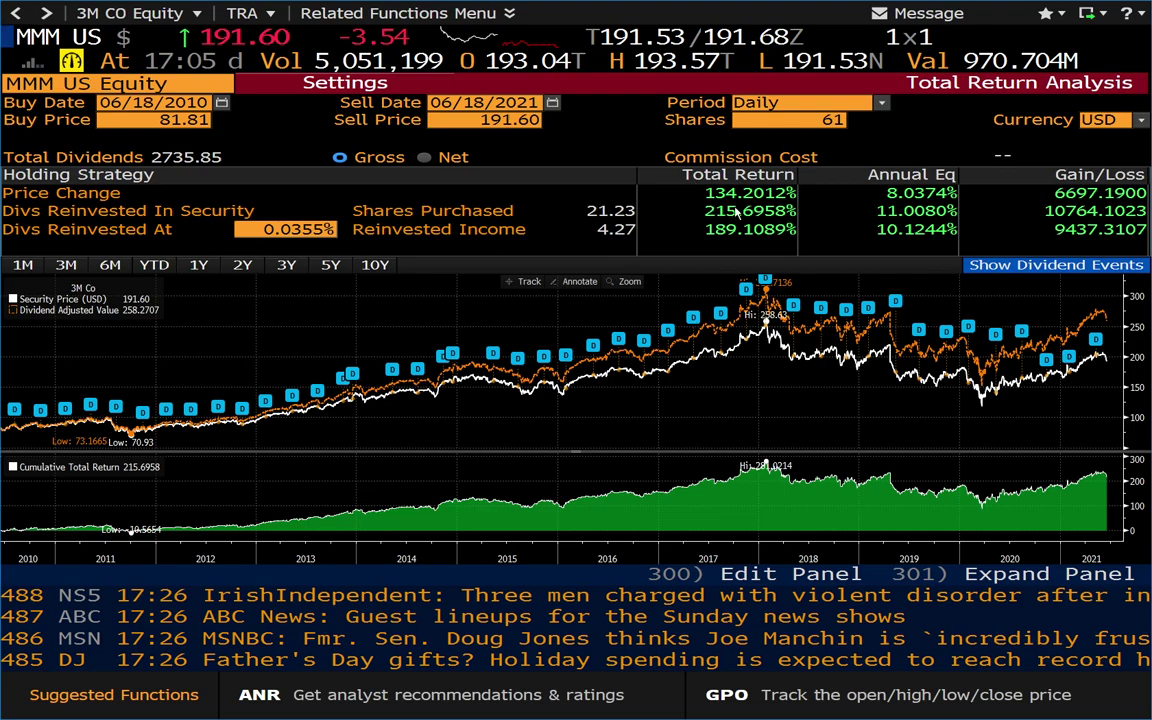
# Step: Return to Backtesting & Optimization (BT) and open the strategy analysis chart of the saved Bollinger Band Strategy for 3M
pyautogui.moveTo(808, 206)
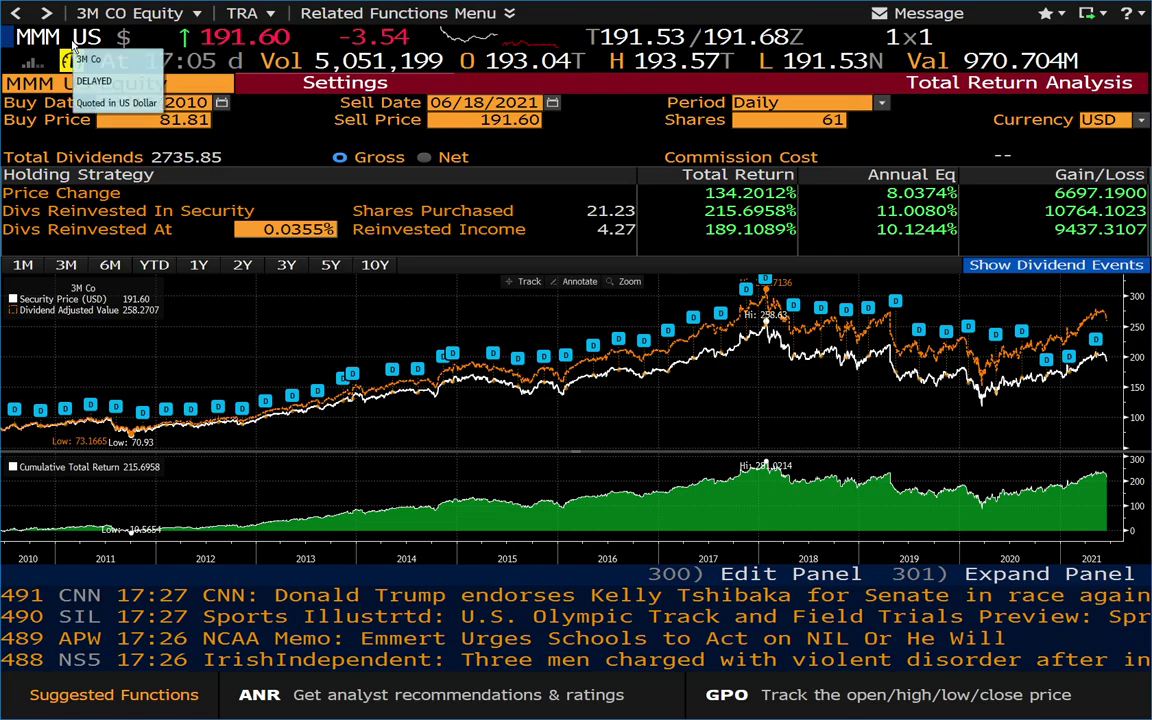
pyautogui.write('BT')
pyautogui.press('Return')
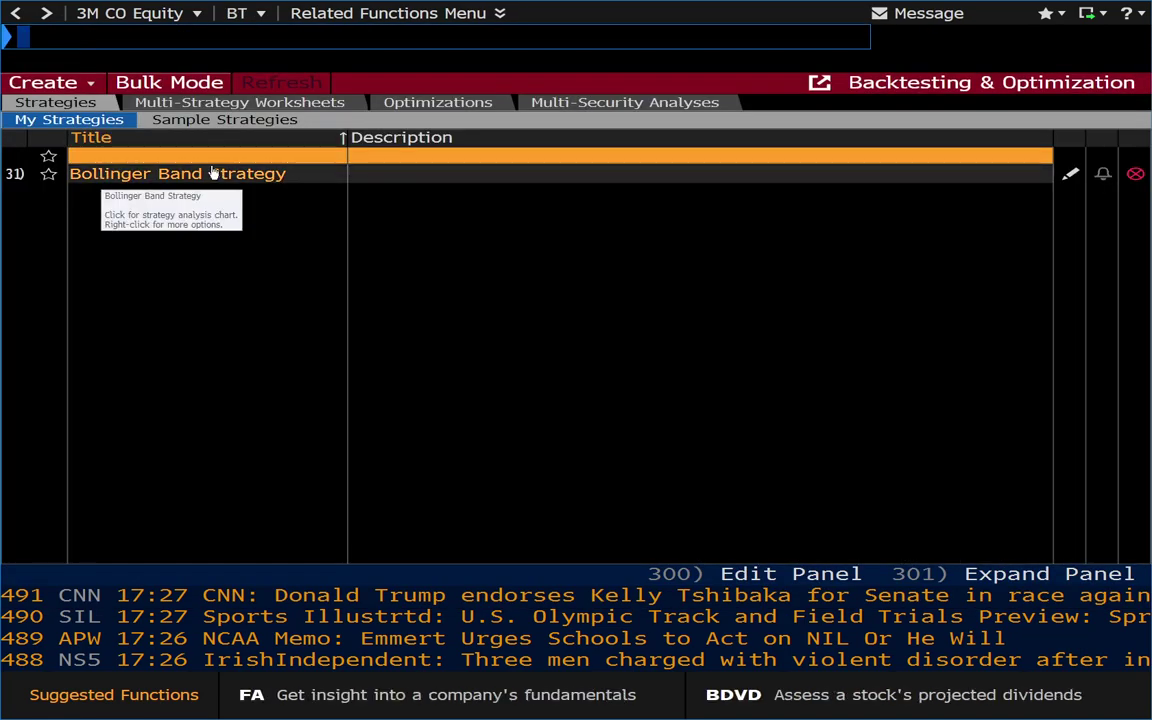
pyautogui.click(249, 175)
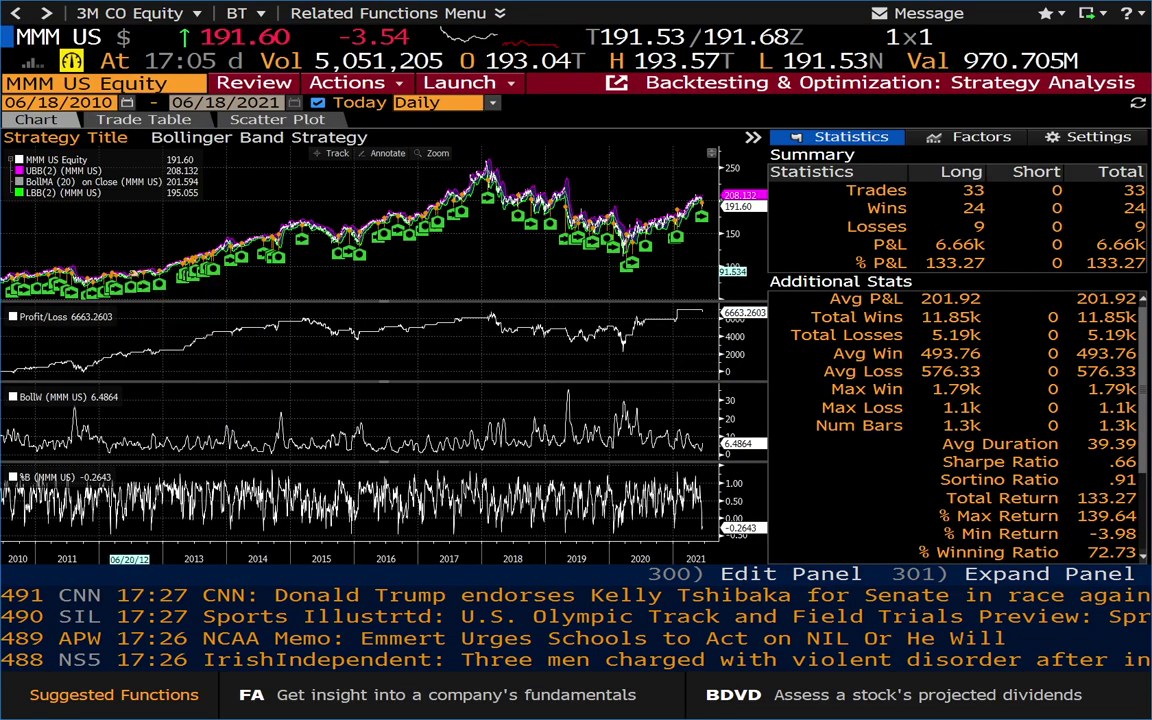
pyautogui.moveTo(133, 284)
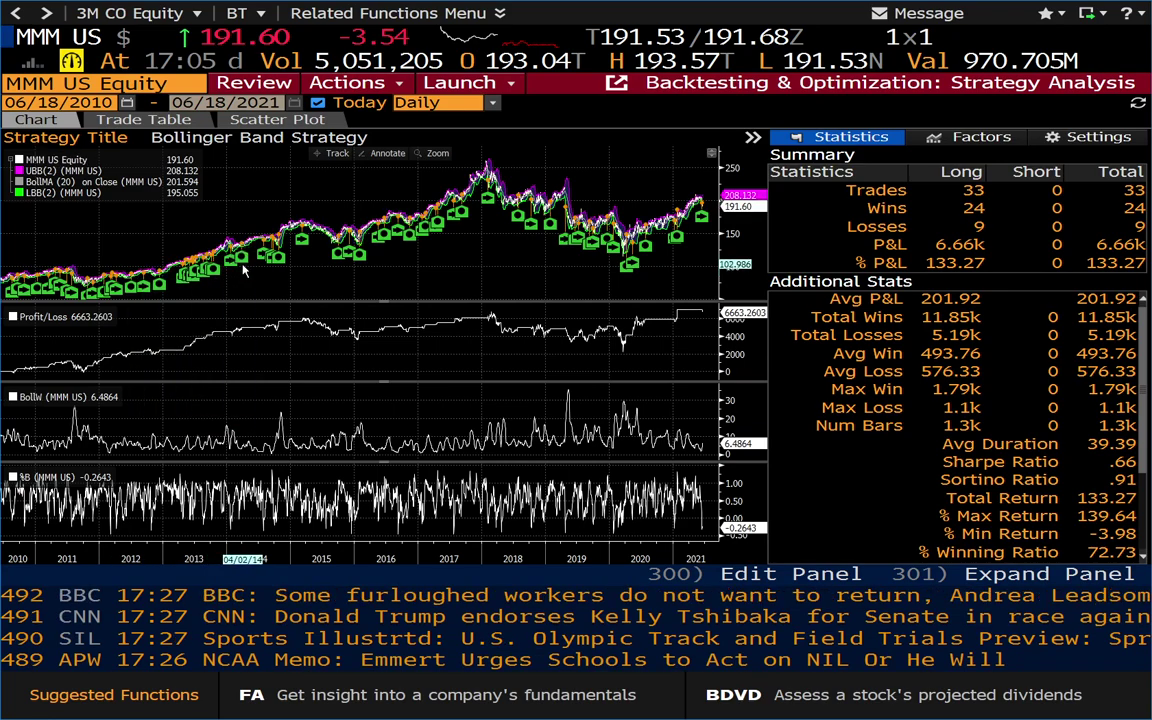